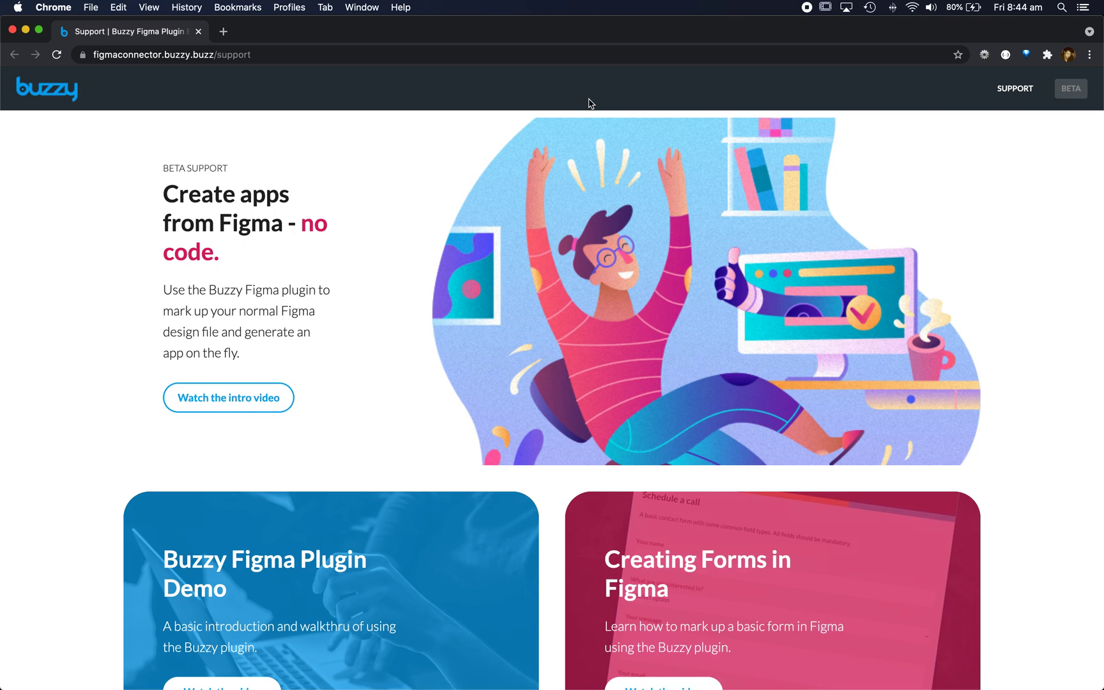
Switch from Chrome to the Figma Guide MASTER file with the buzzy-plugin open.
key("super+Tab")
key("super+Tab")
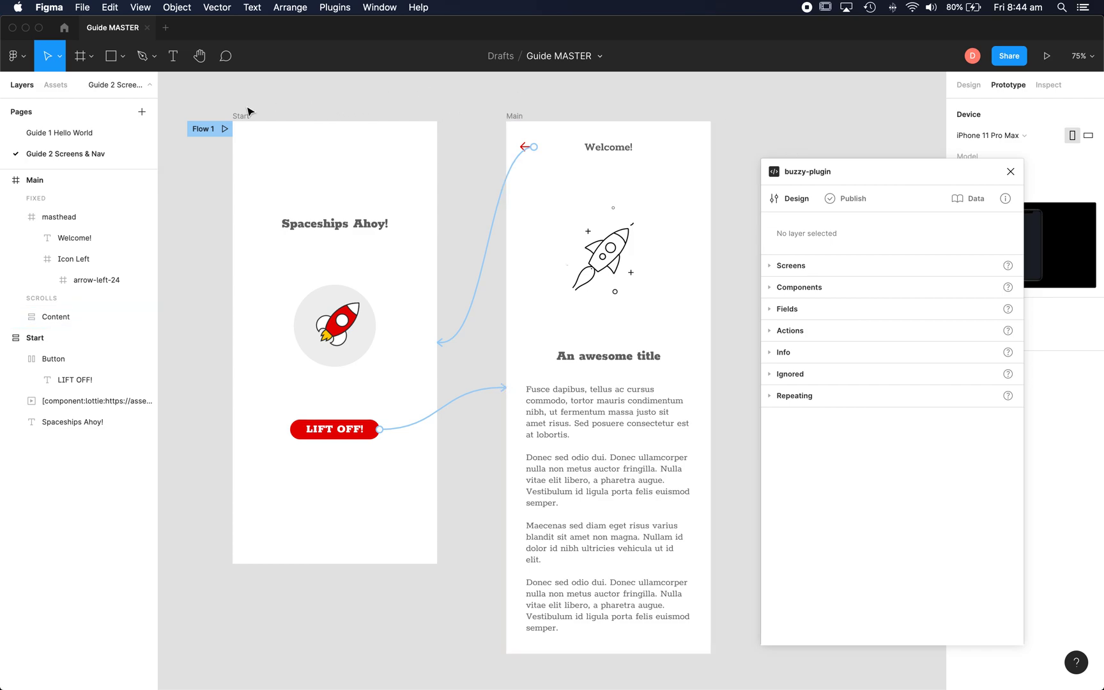
Select the Main frame to view its buzzy-plugin settings, then clear the selection.
left_click(40, 181)
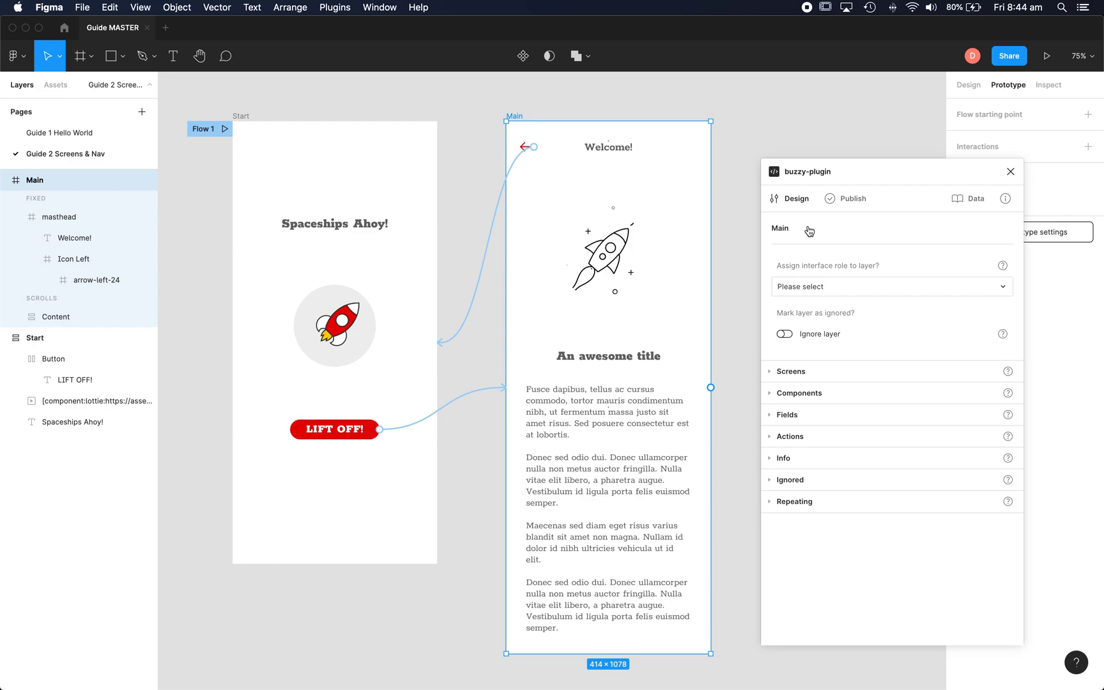
left_click(311, 103)
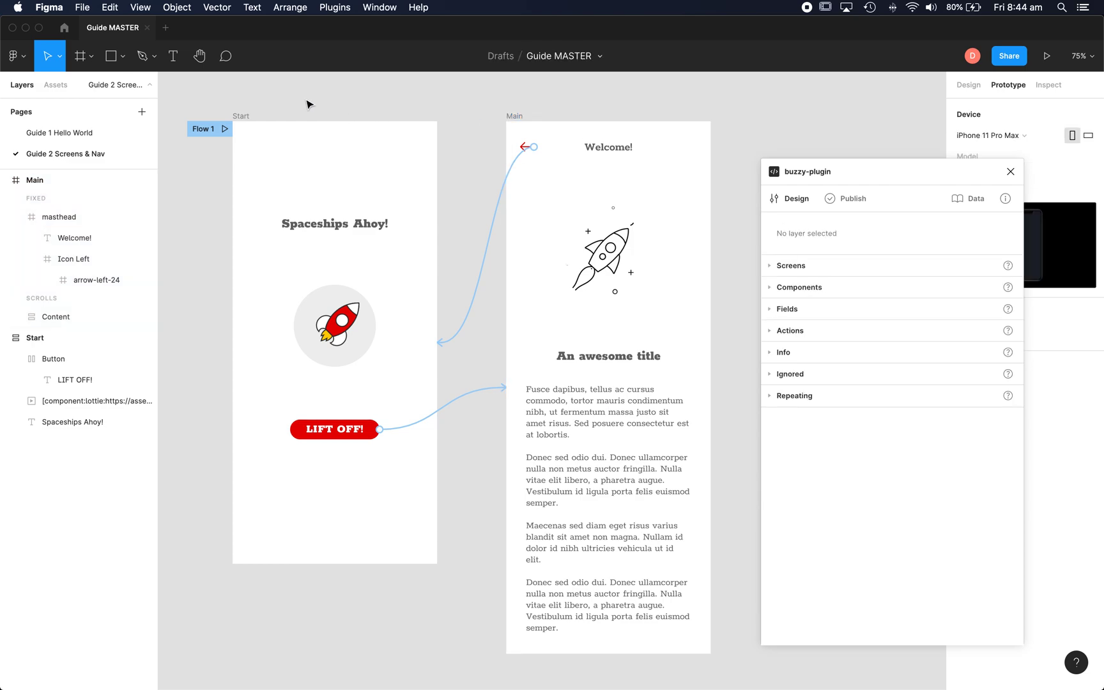
Make the Start frame a Home-type Screen with minimum width 320 and maximum width 960.
left_click(244, 118)
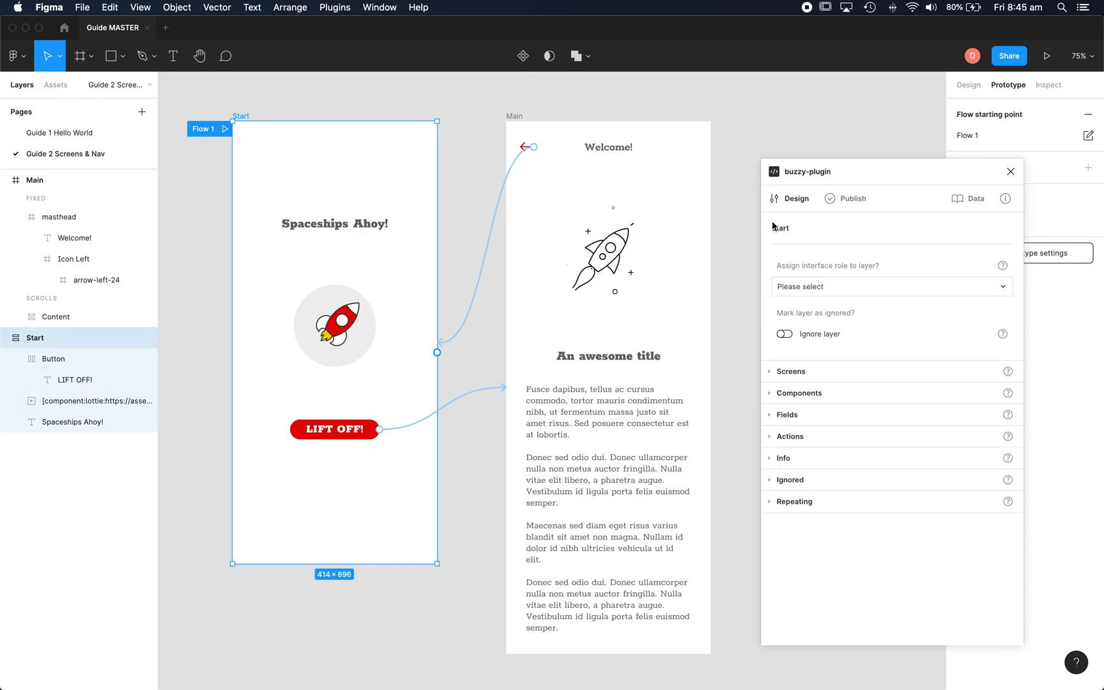
left_click(807, 285)
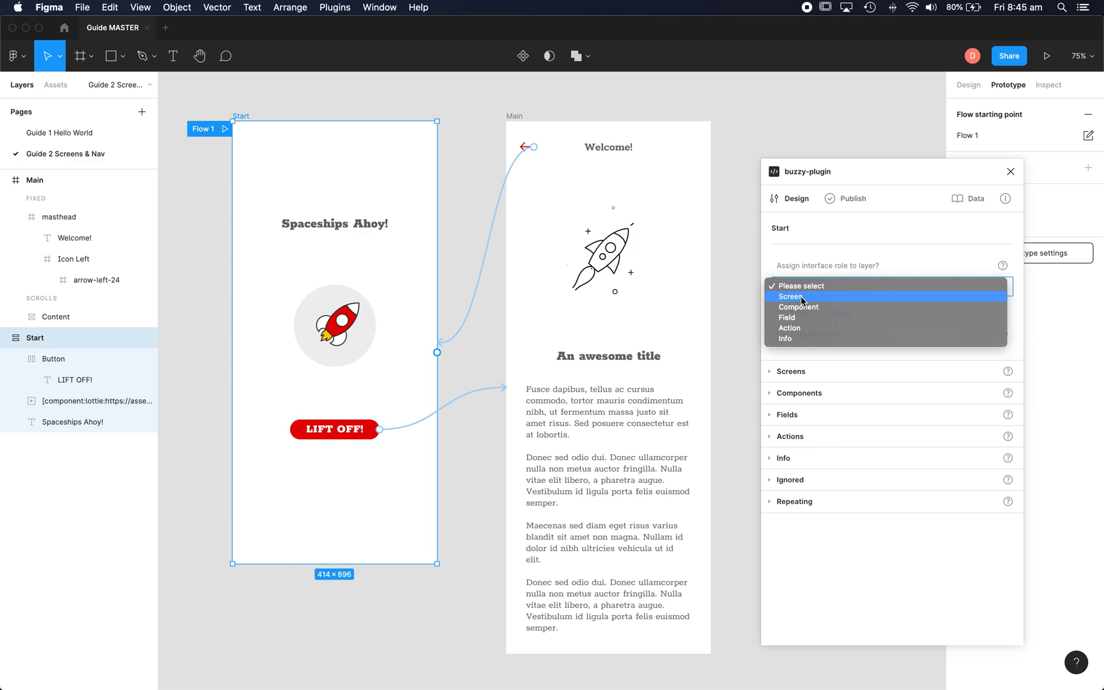
left_click(802, 297)
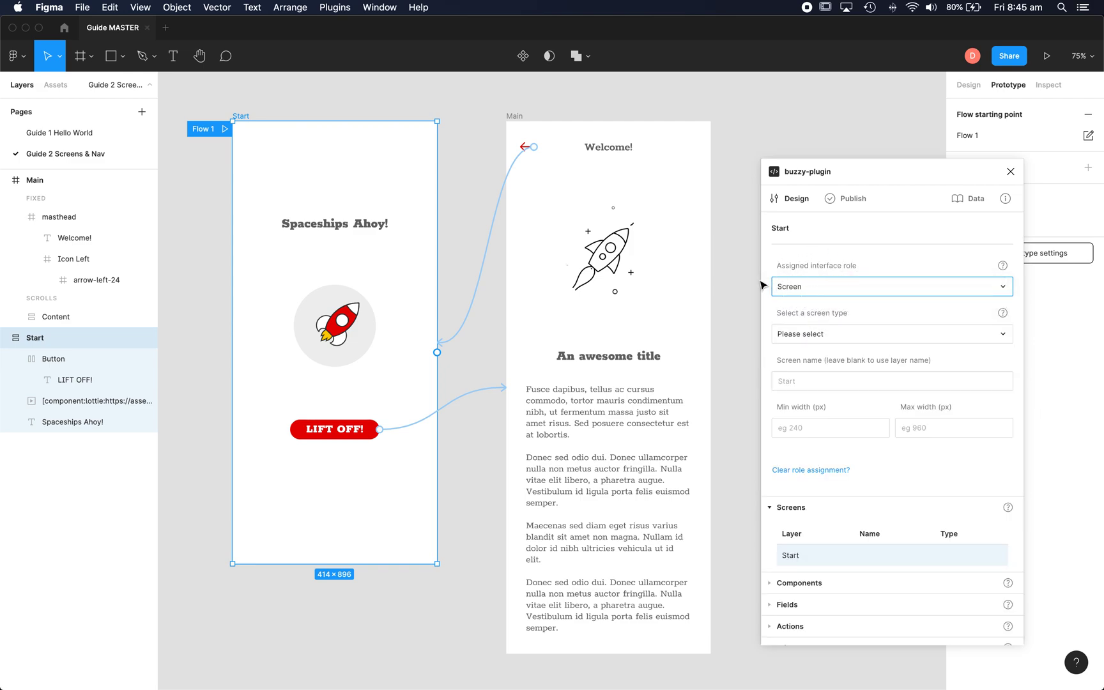
left_click(819, 334)
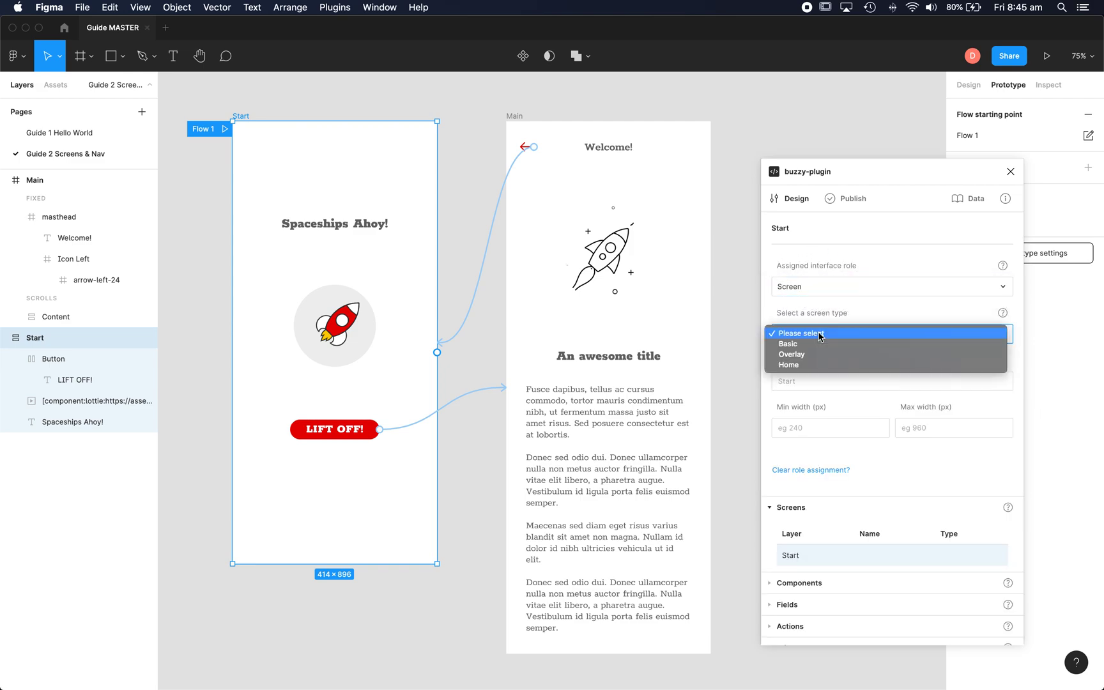
left_click(799, 365)
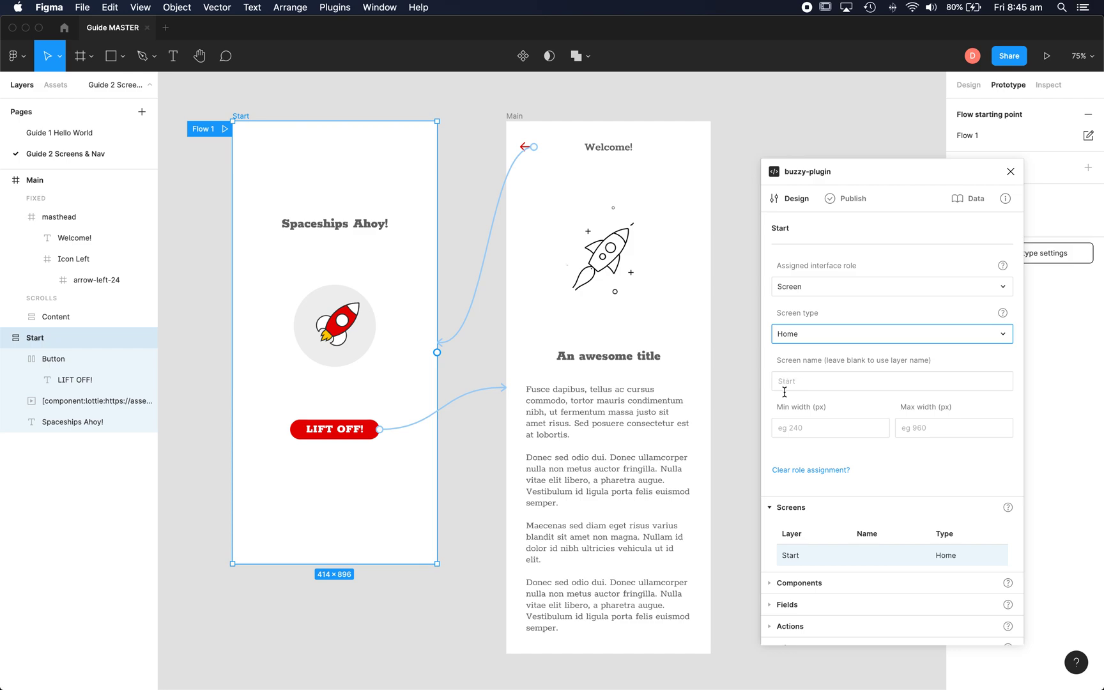
left_click(802, 430)
type("320")
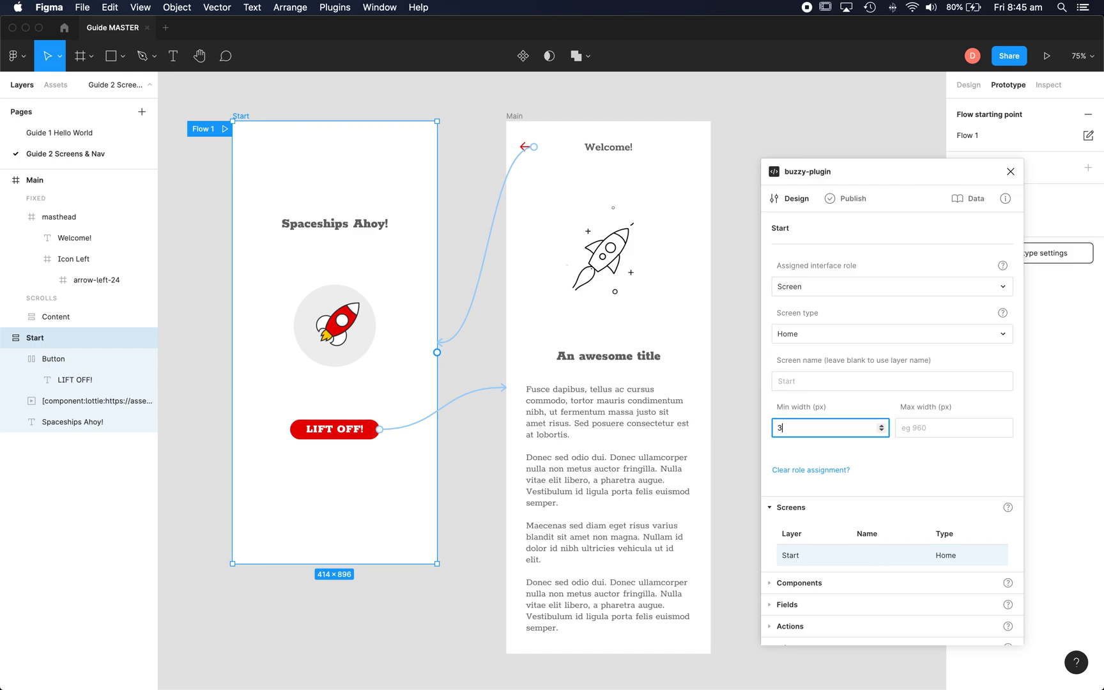
left_click(936, 427)
type("960")
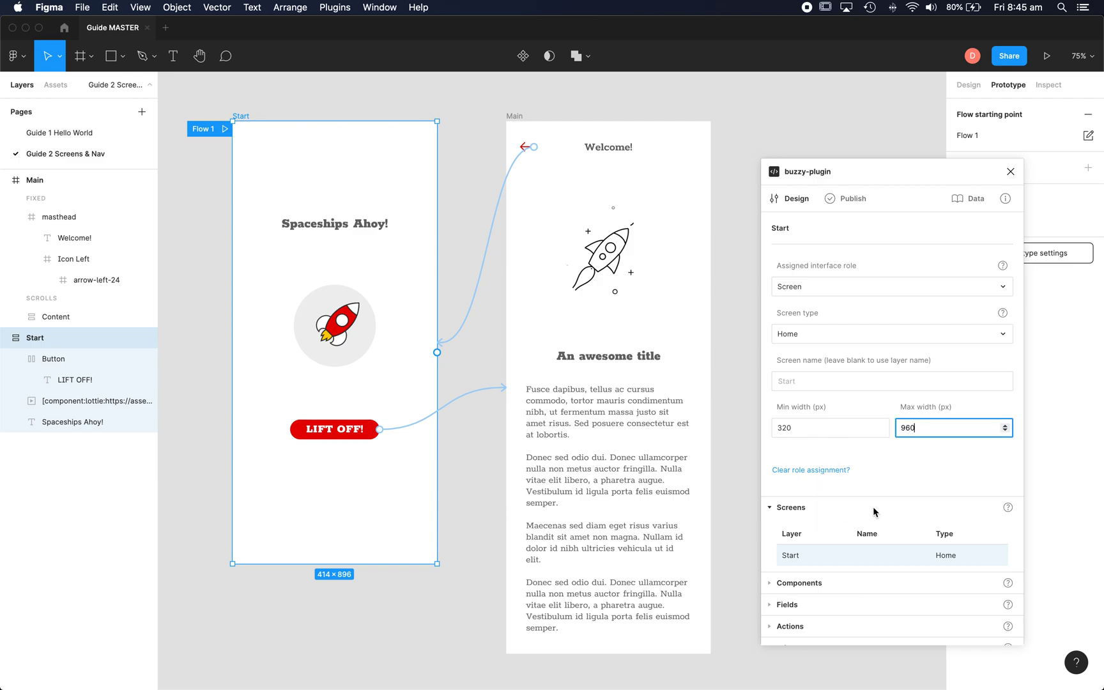
left_click(951, 465)
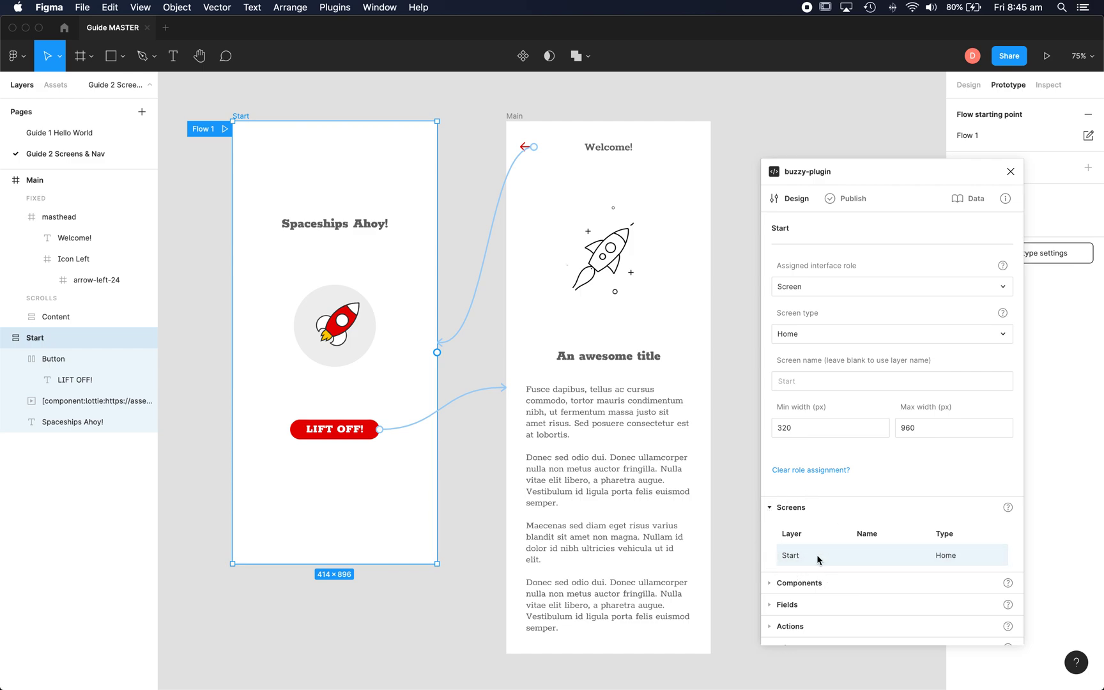
Collapse and re-expand the Screens list to confirm Start is listed.
scroll(809, 535, "down", 2)
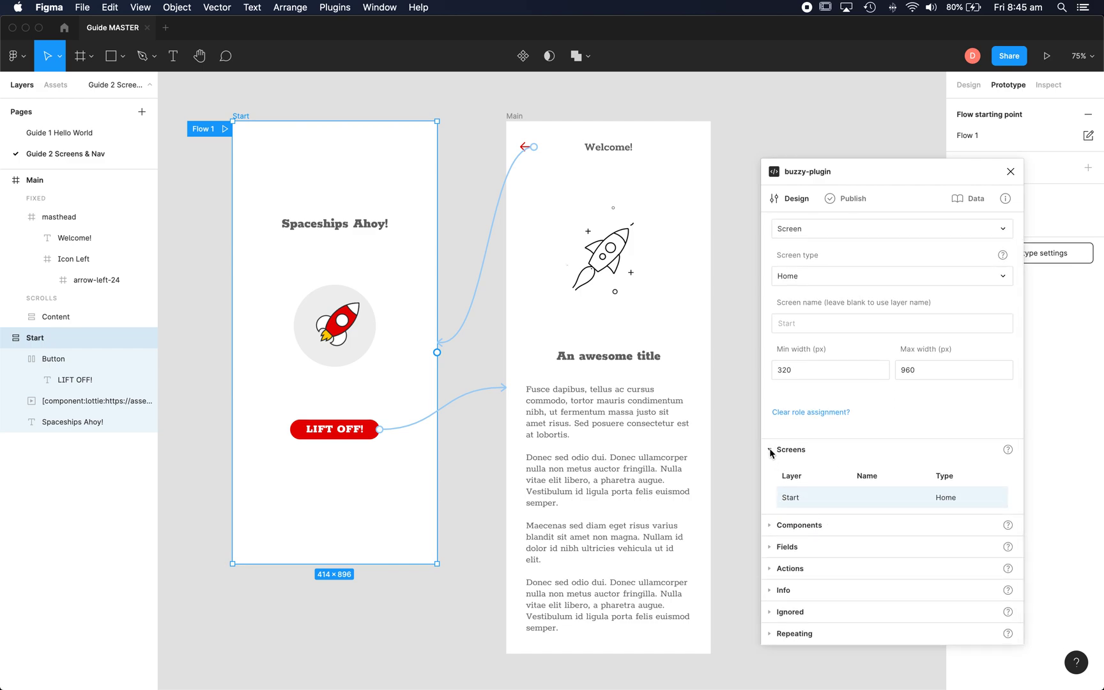
left_click(770, 452)
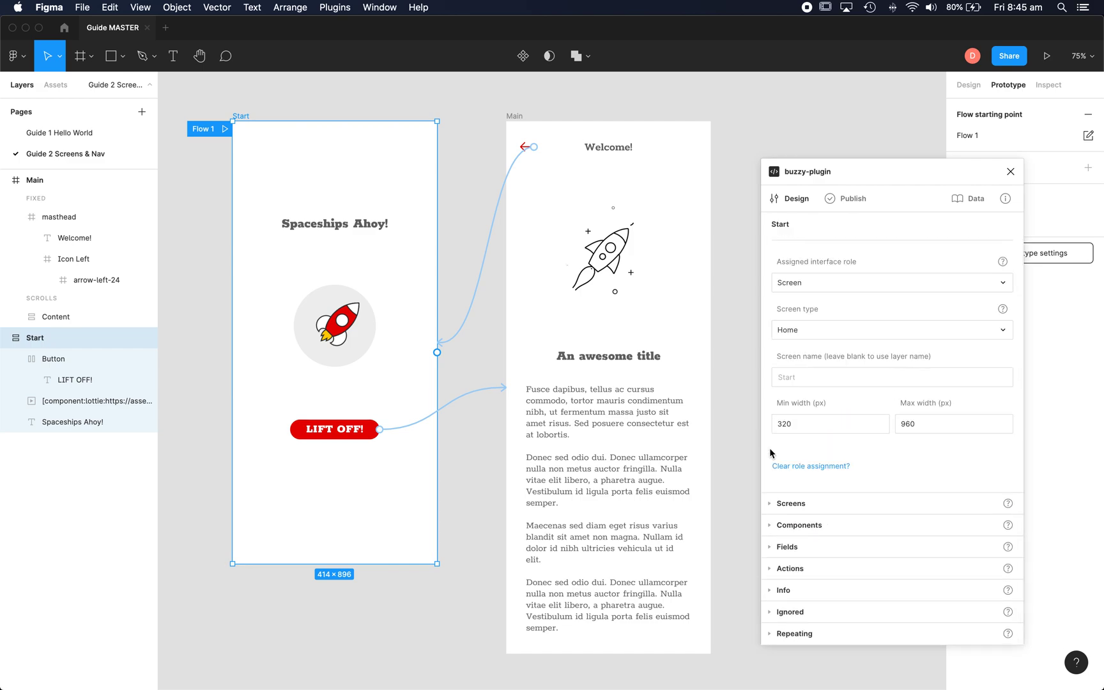
left_click(770, 503)
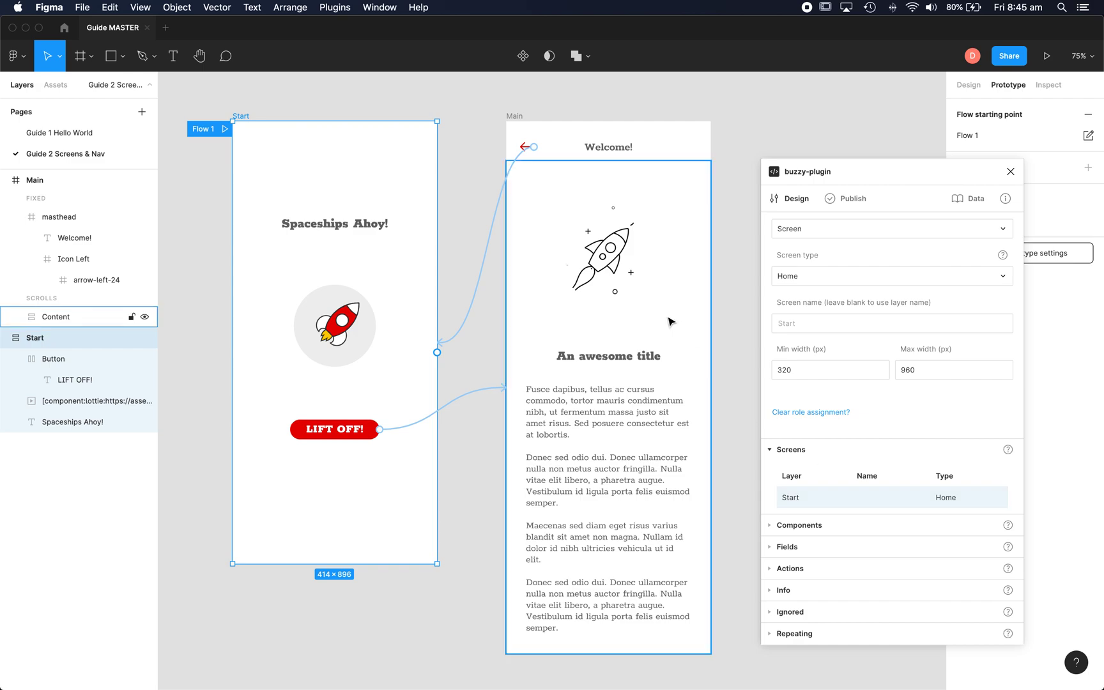
Make the Main frame a Basic-type Screen with width range 320–960 px, then collapse the Screens list.
left_click(515, 118)
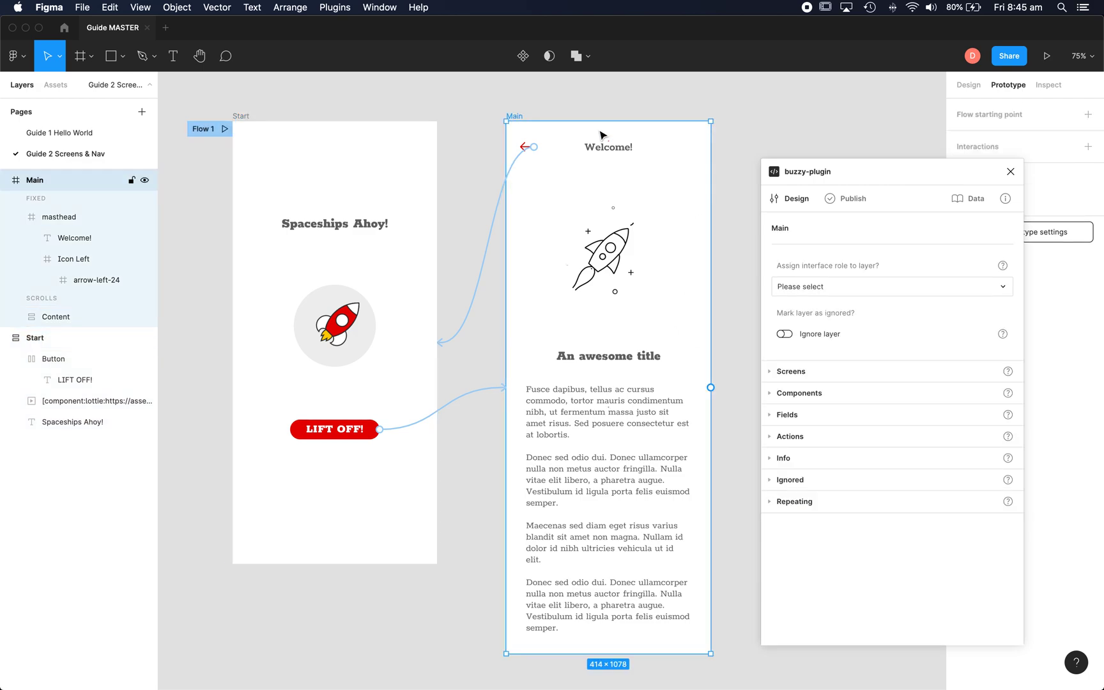
left_click(819, 288)
left_click(807, 299)
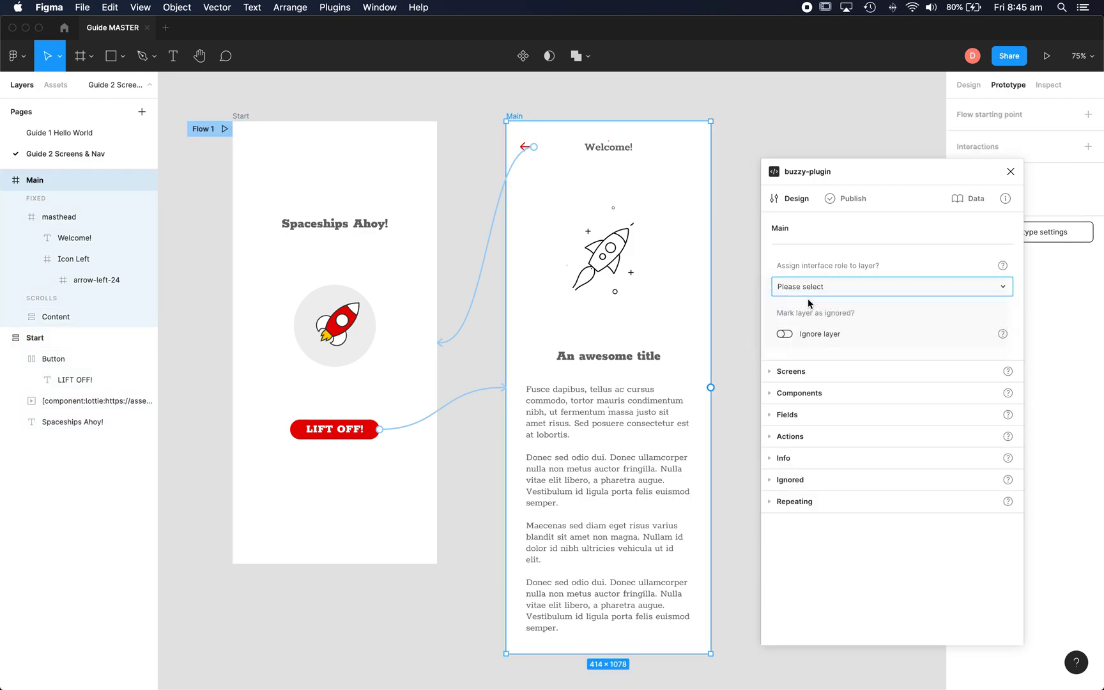
left_click(813, 334)
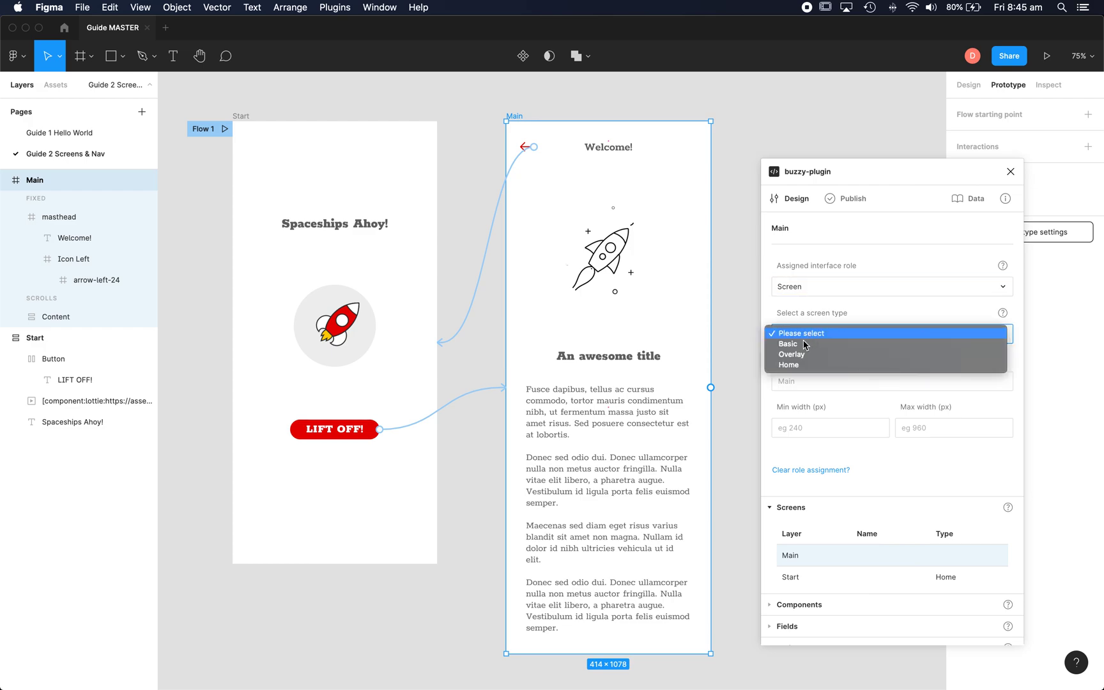
left_click(799, 345)
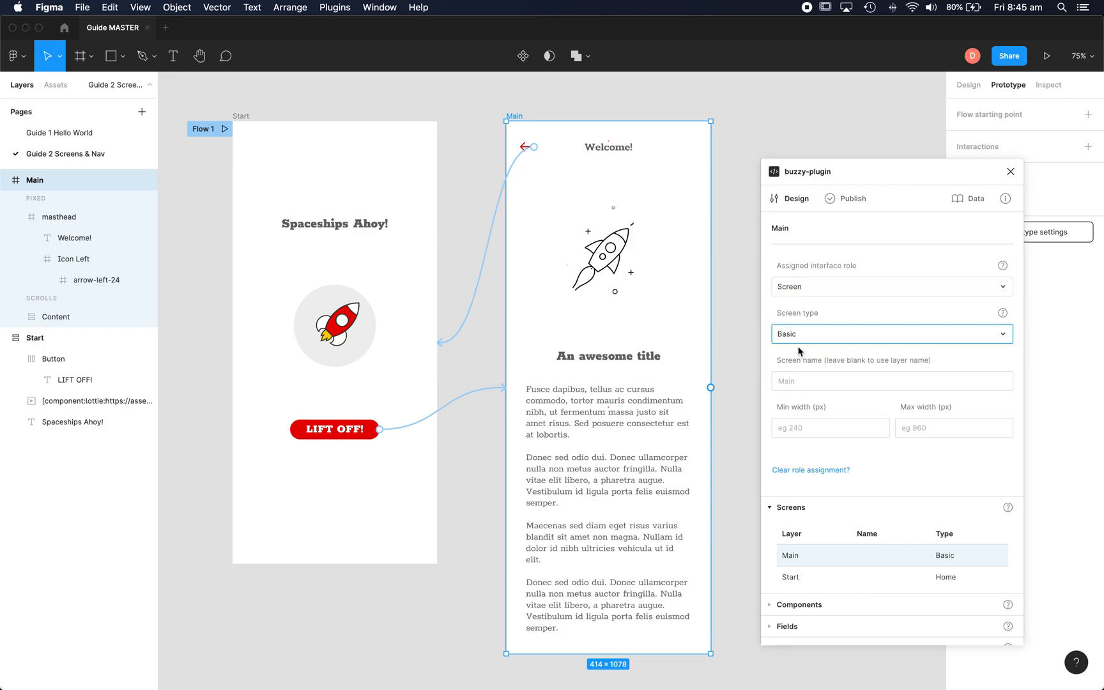
left_click(796, 428)
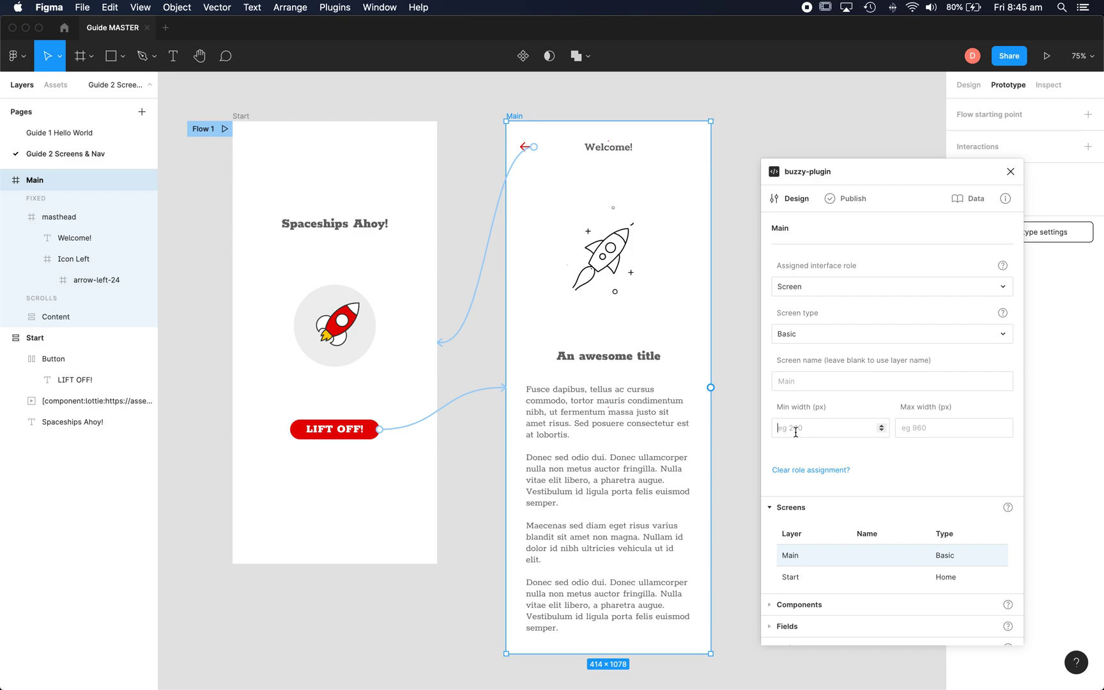
type("320")
left_click(920, 427)
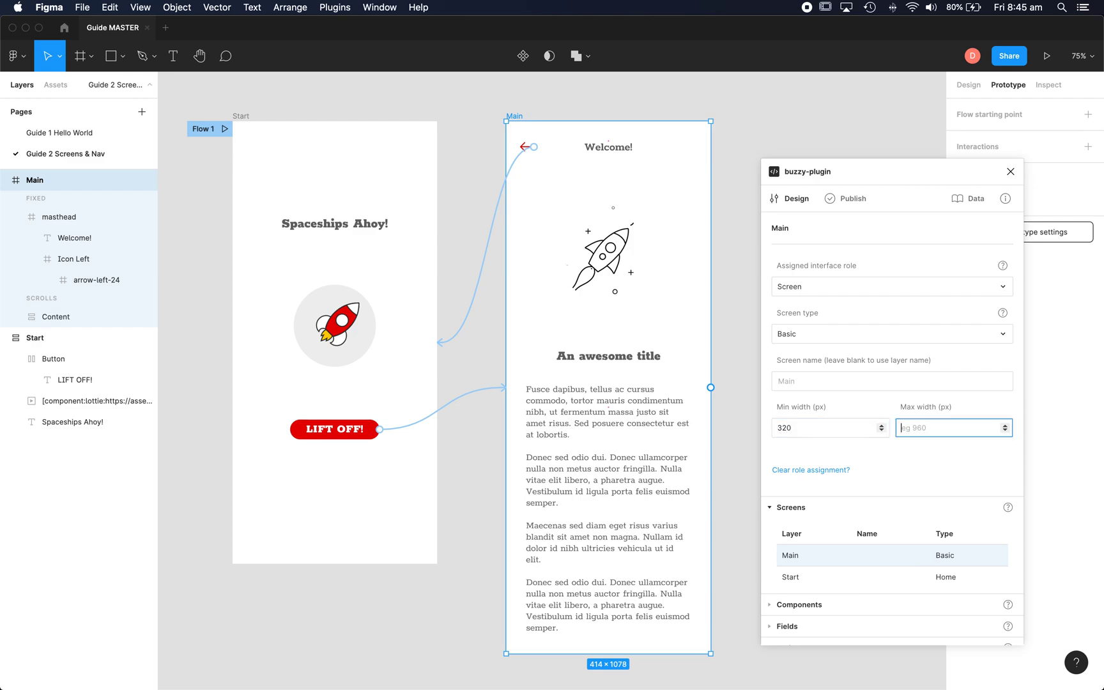
type("960")
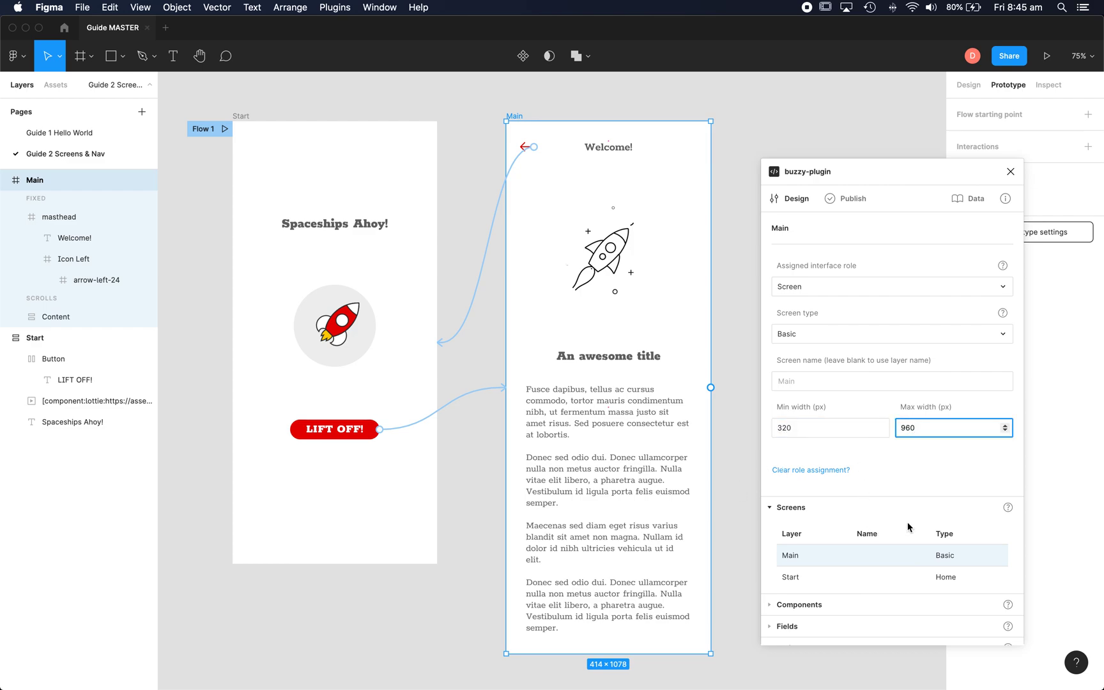
left_click(922, 454)
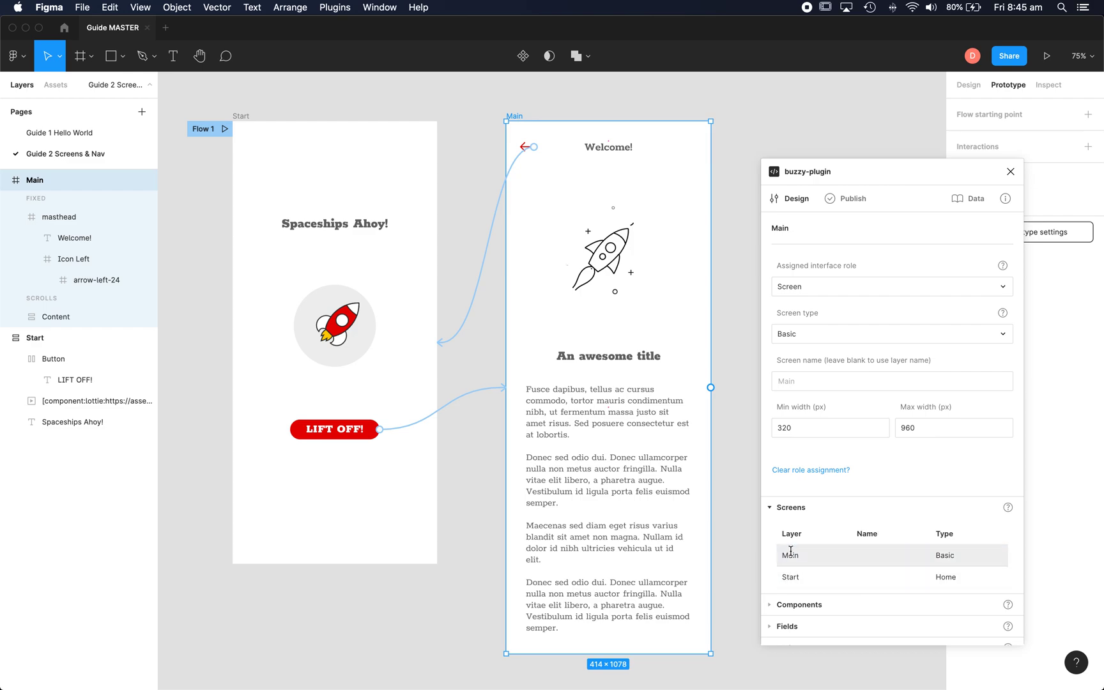
left_click(769, 507)
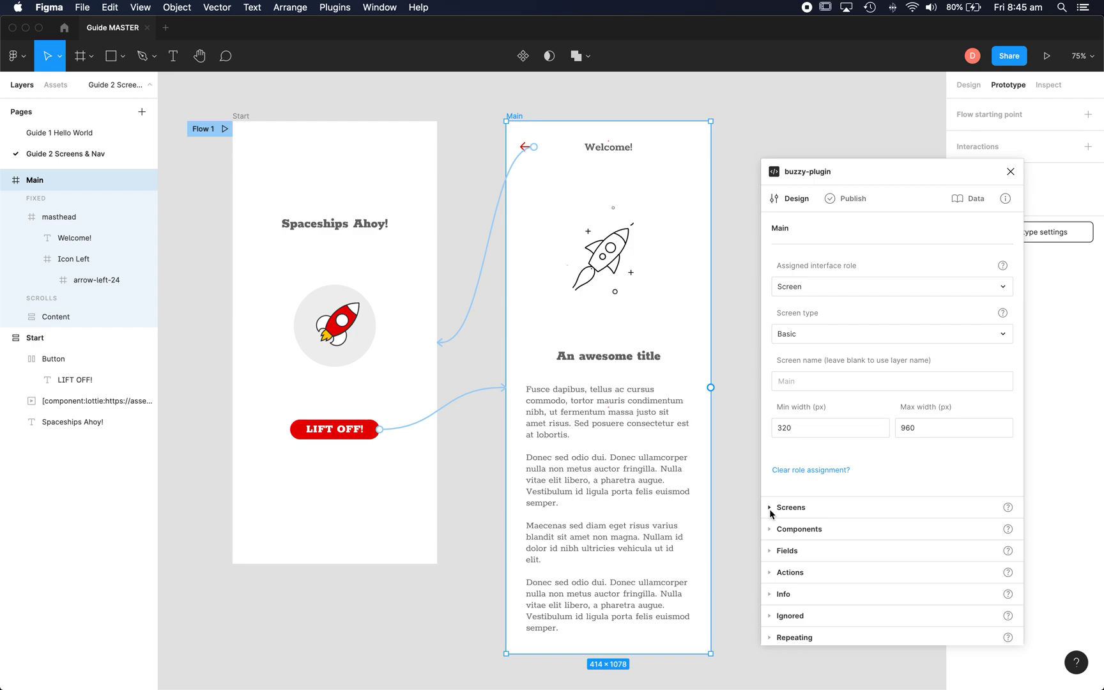
Expand the Actions list and select the LIFT OFF! Button layer for markup.
left_click(769, 572)
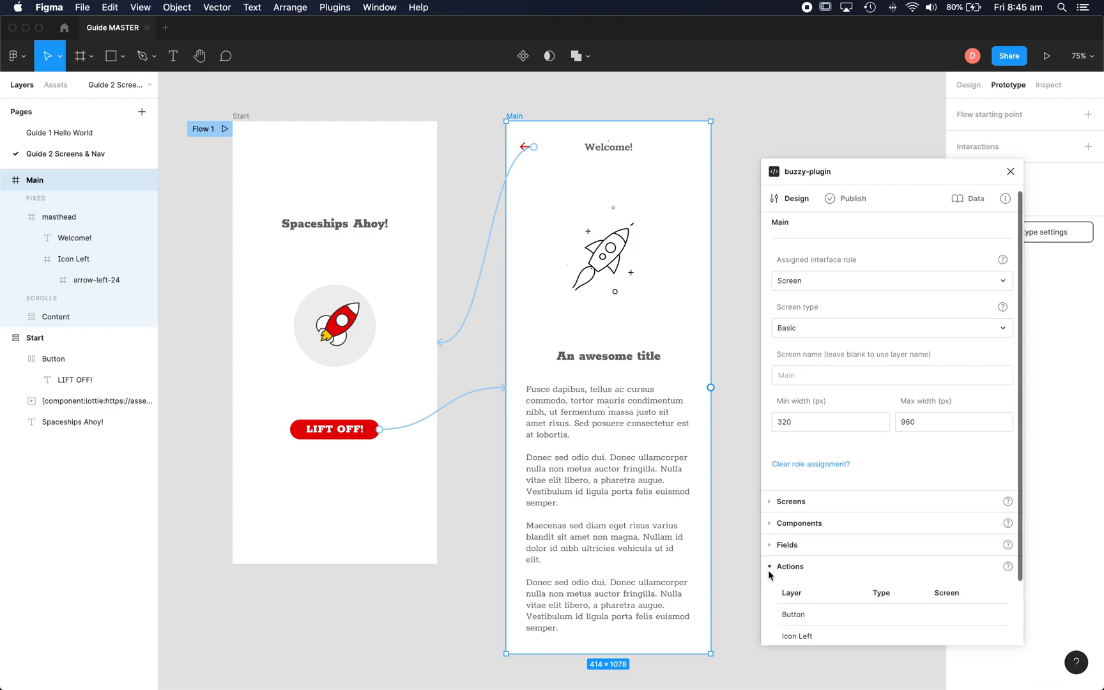
scroll(769, 575, "down", 2)
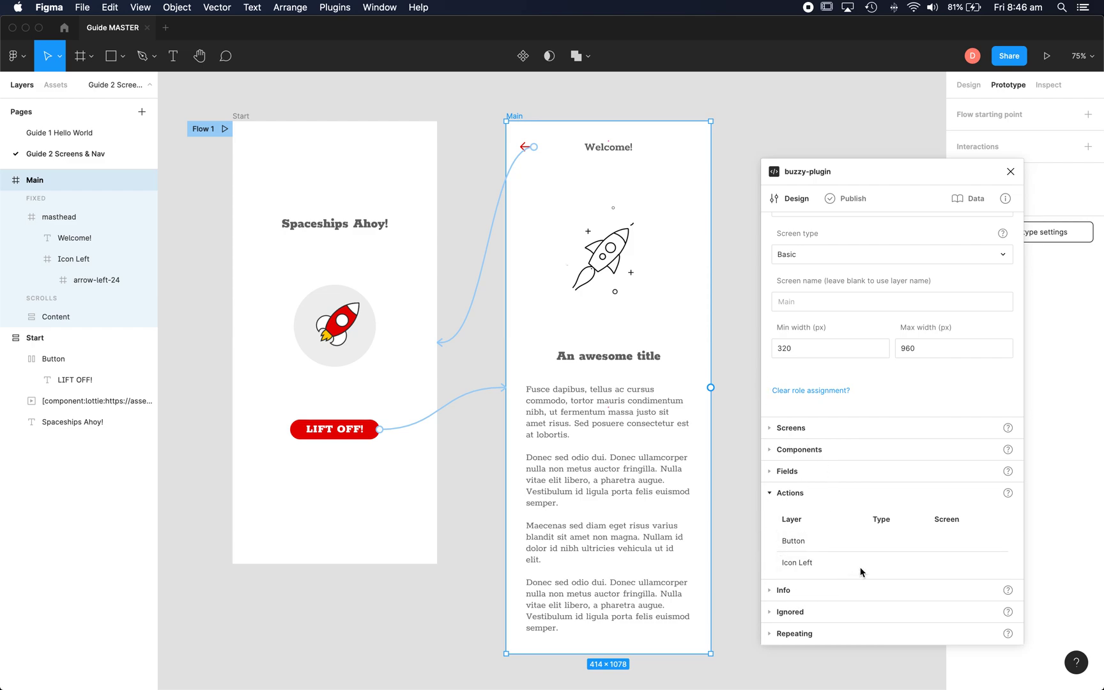
left_click(799, 541)
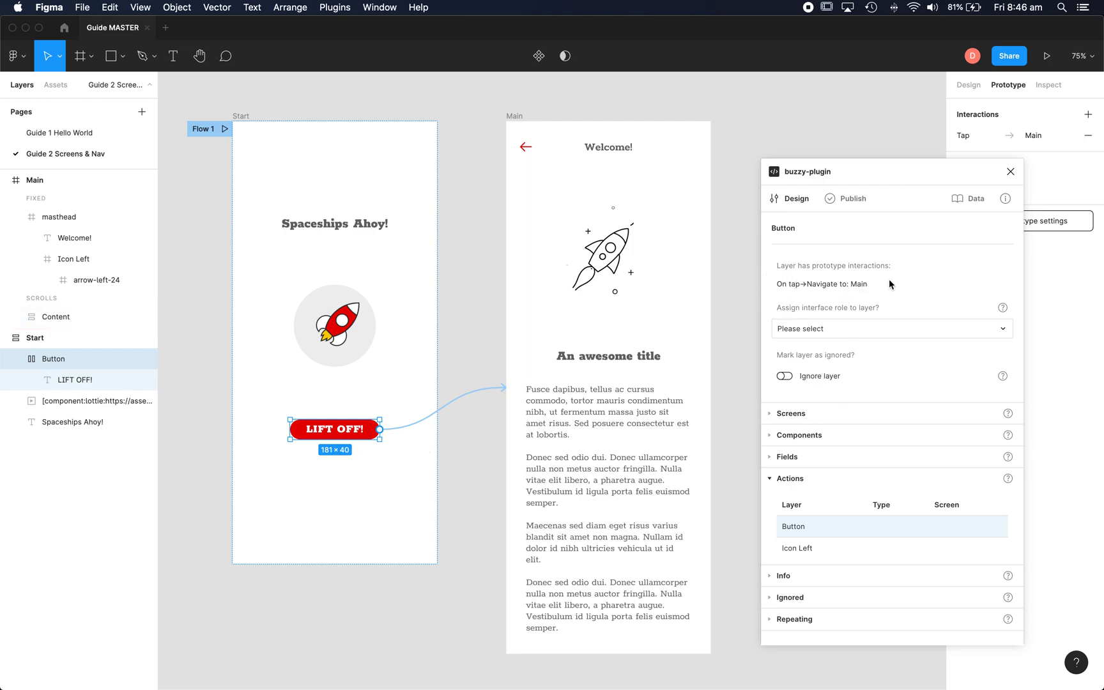
Mark the Button layer as a Navigate action with destination screen Main.
left_click(819, 331)
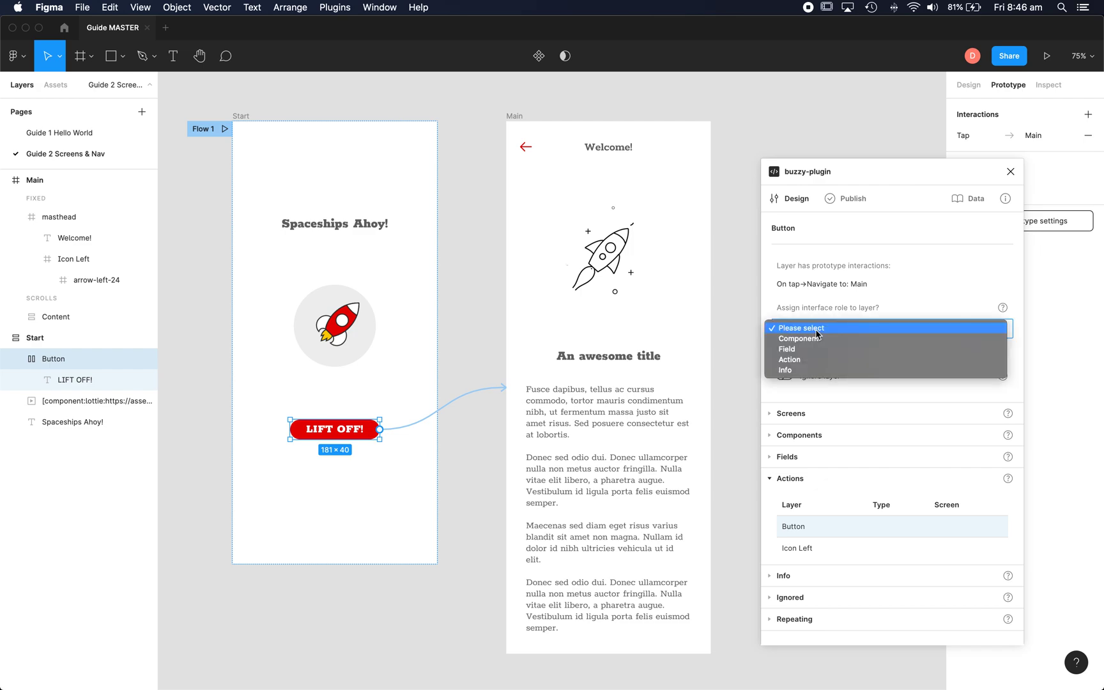
left_click(790, 362)
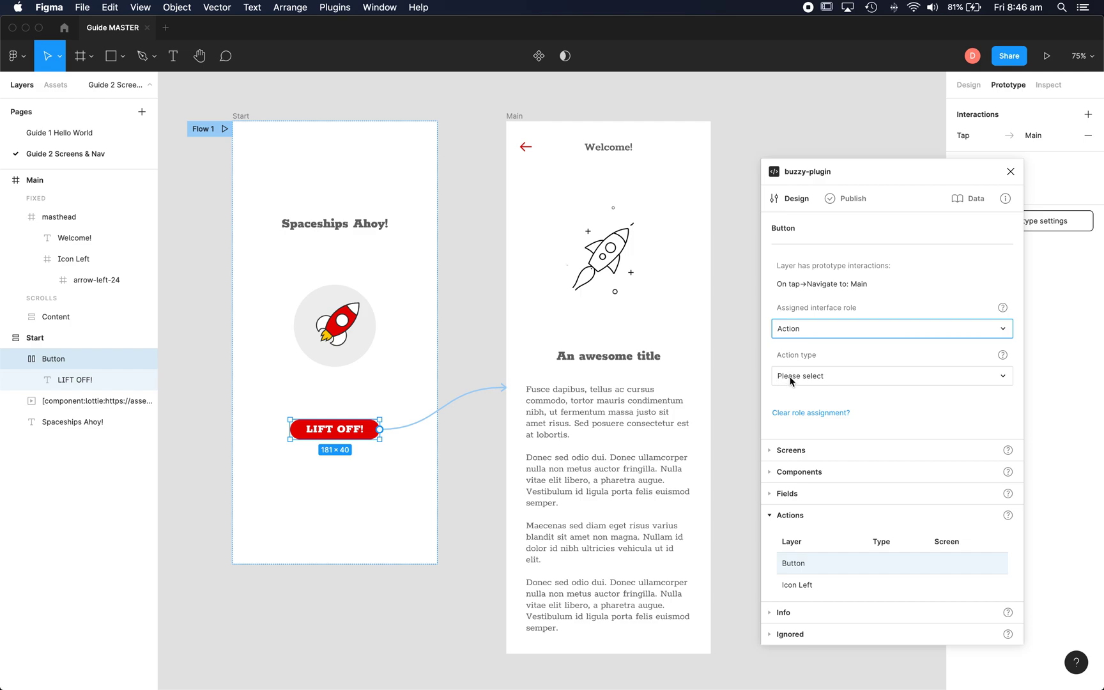
left_click(798, 378)
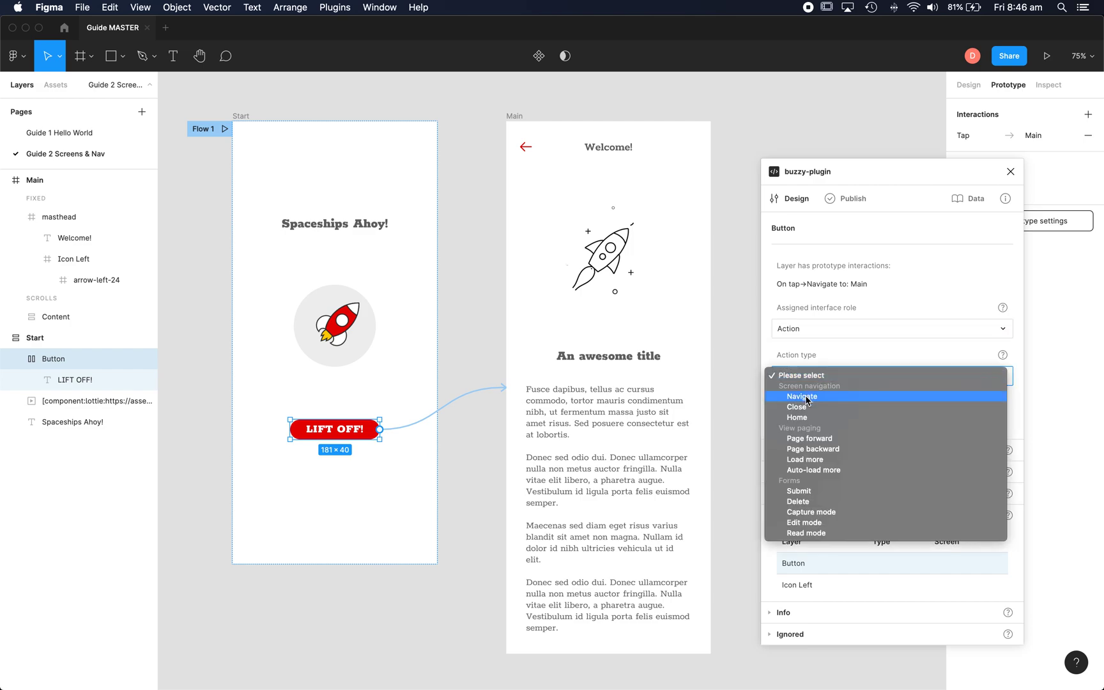
left_click(805, 396)
left_click(800, 422)
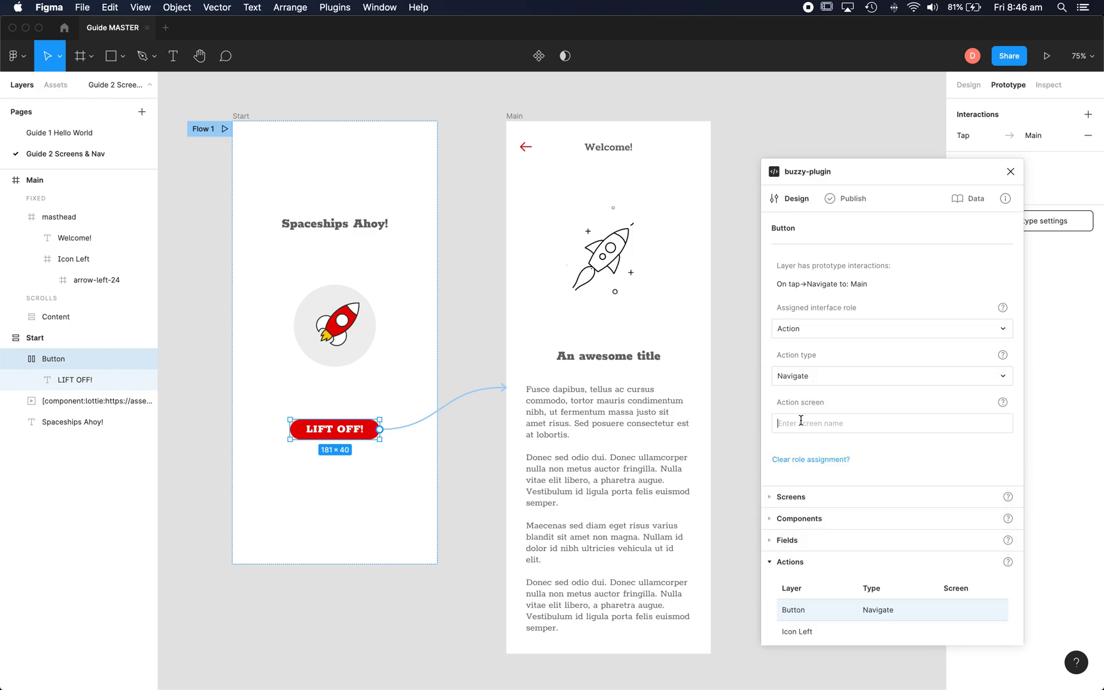
type("Main")
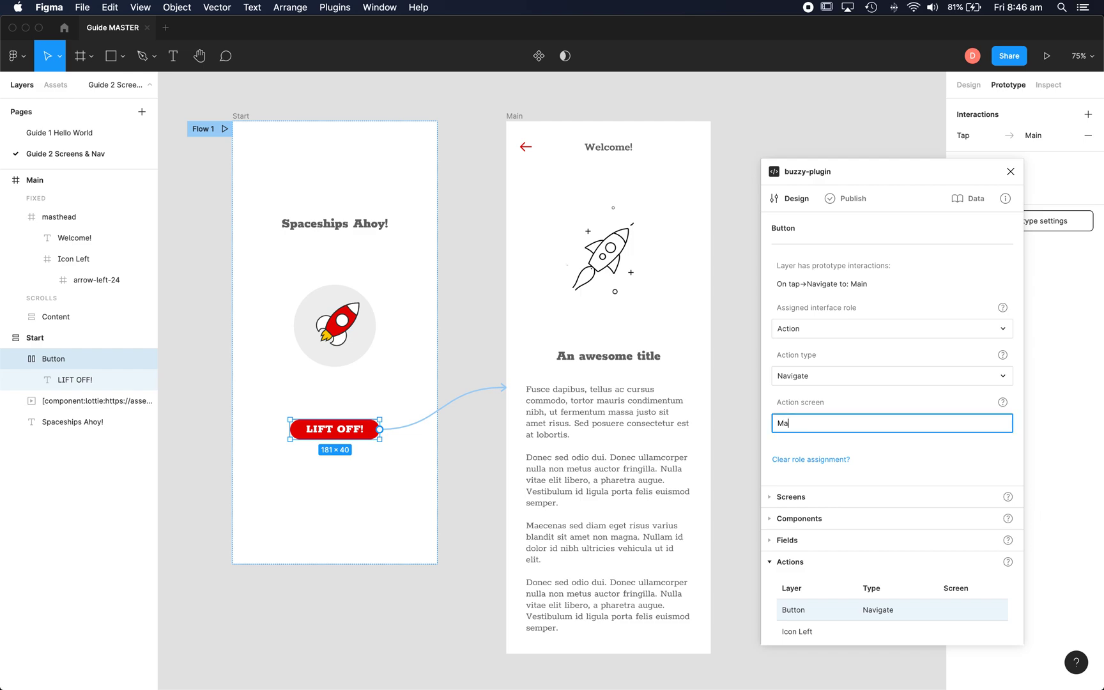
left_click(949, 559)
left_click(776, 565)
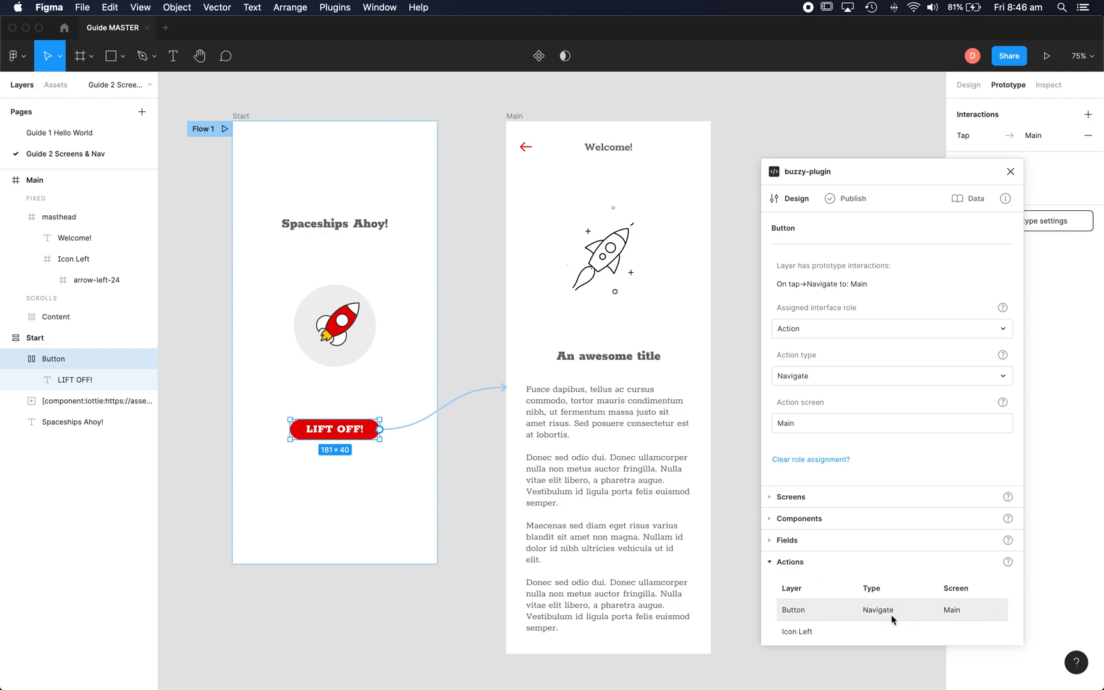
Make the Icon Left layer a Navigate action whose destination screen is Start.
left_click(823, 632)
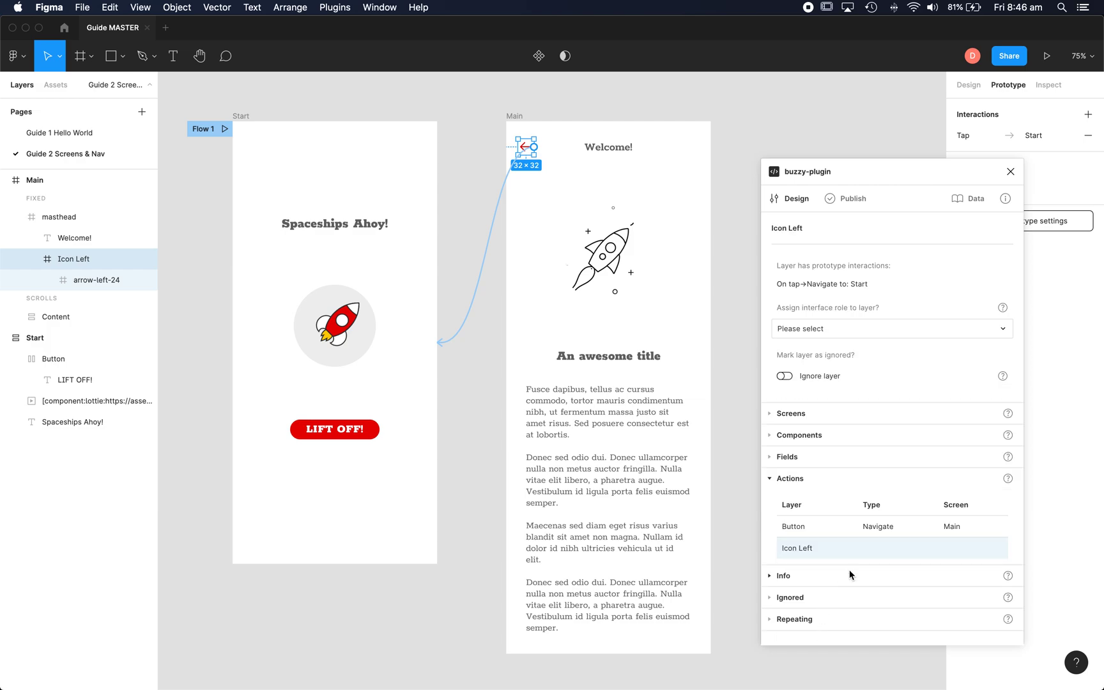
left_click(807, 333)
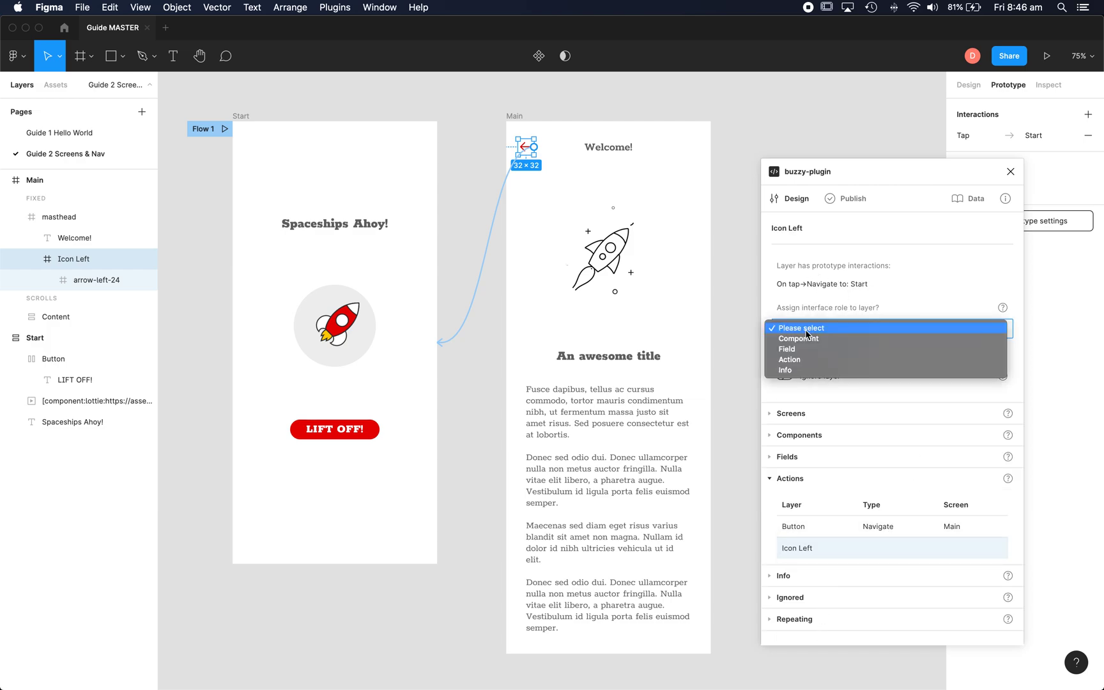
left_click(797, 362)
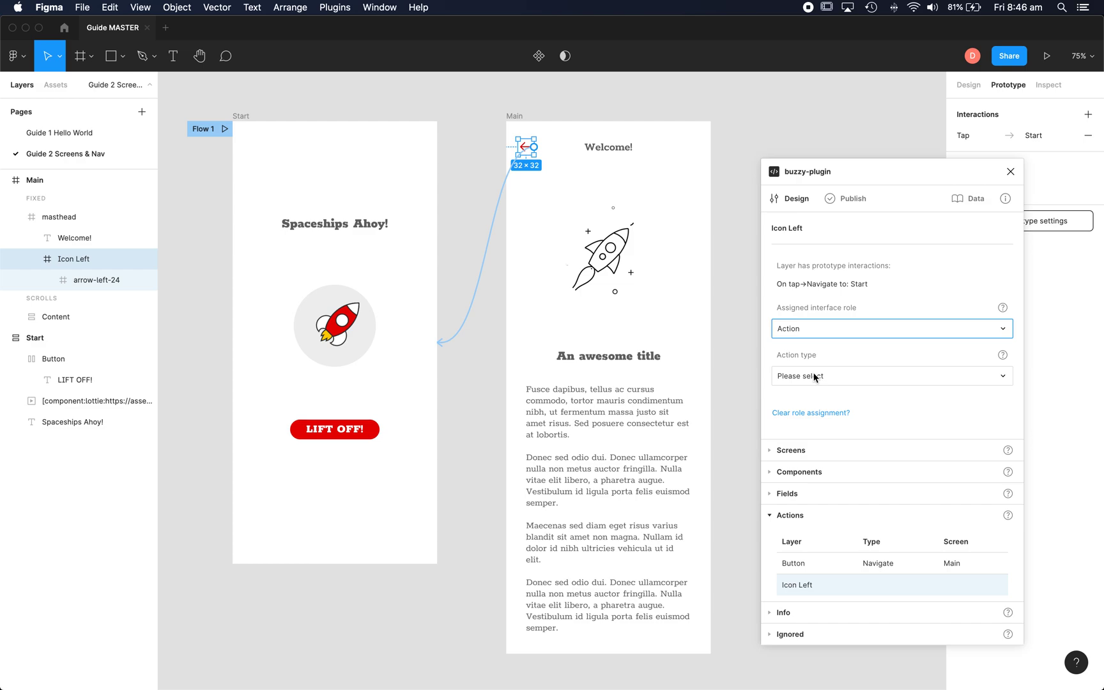
left_click(814, 377)
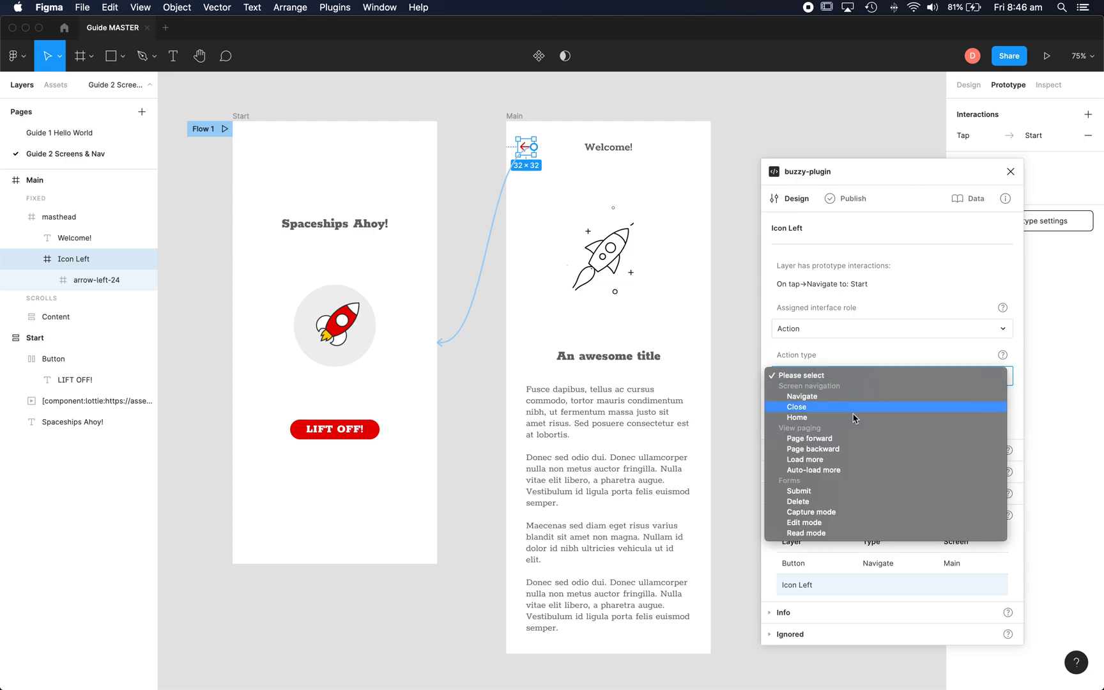
left_click(822, 396)
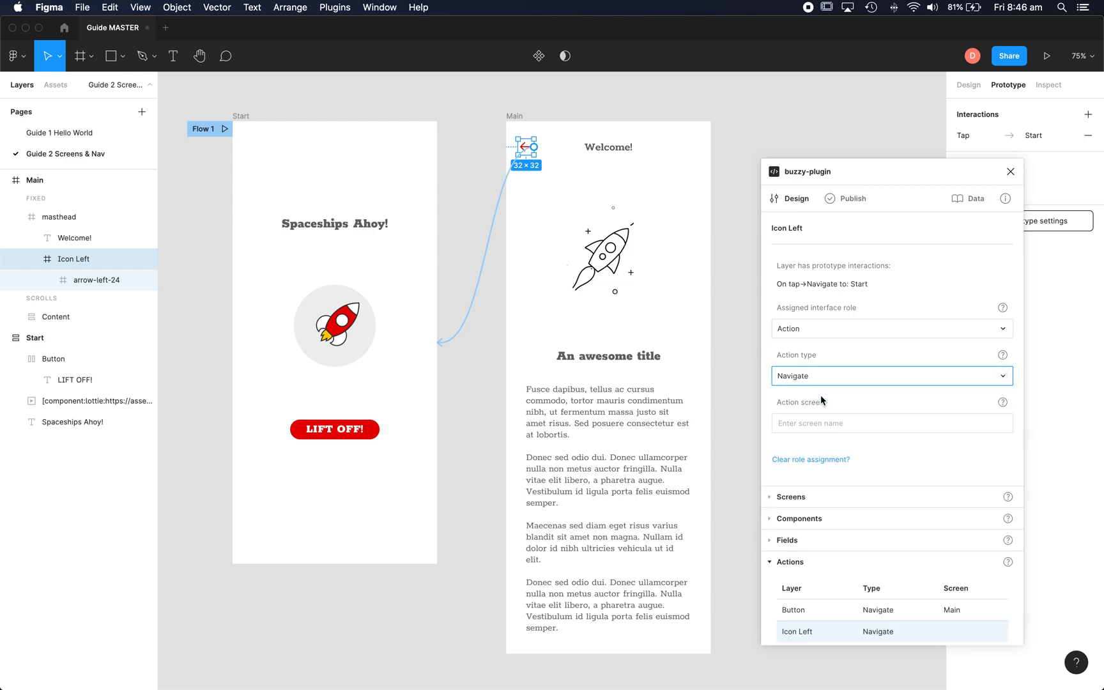
left_click(800, 425)
type("Start")
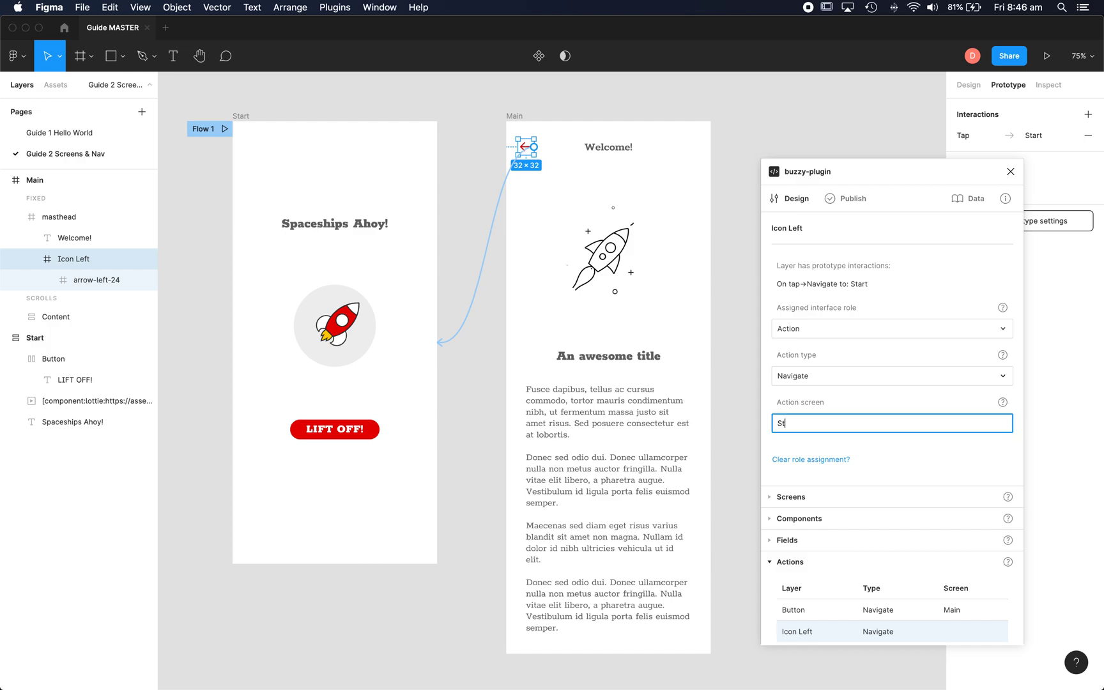
left_click(937, 438)
scroll(937, 439, "down", 2)
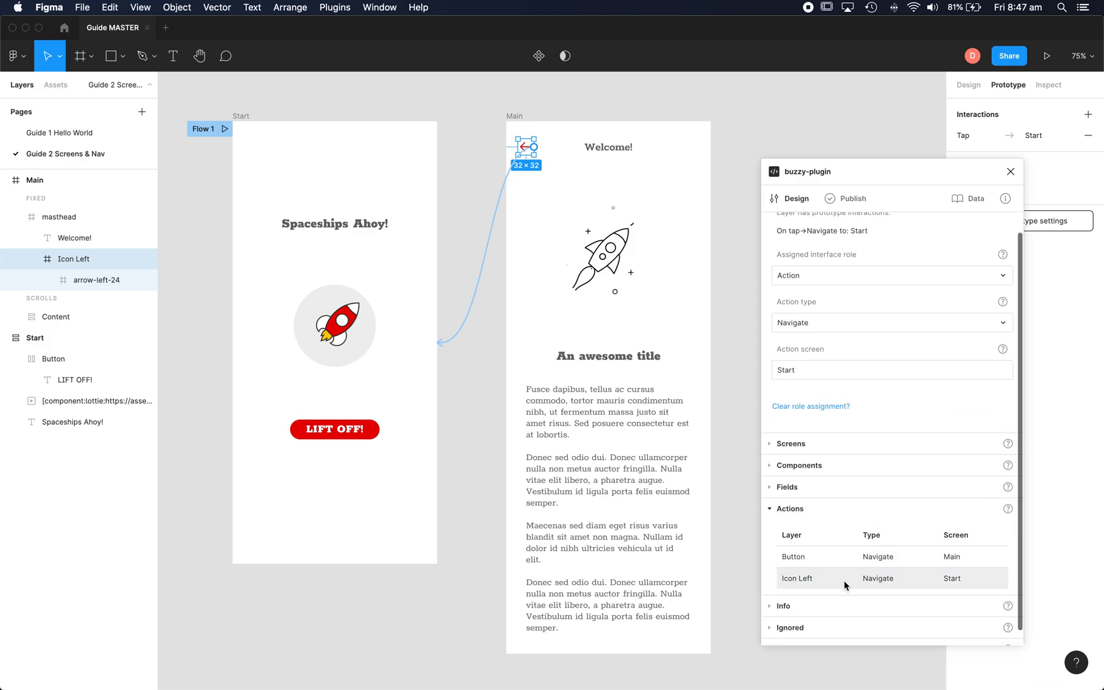
scroll(885, 260, "up", 2)
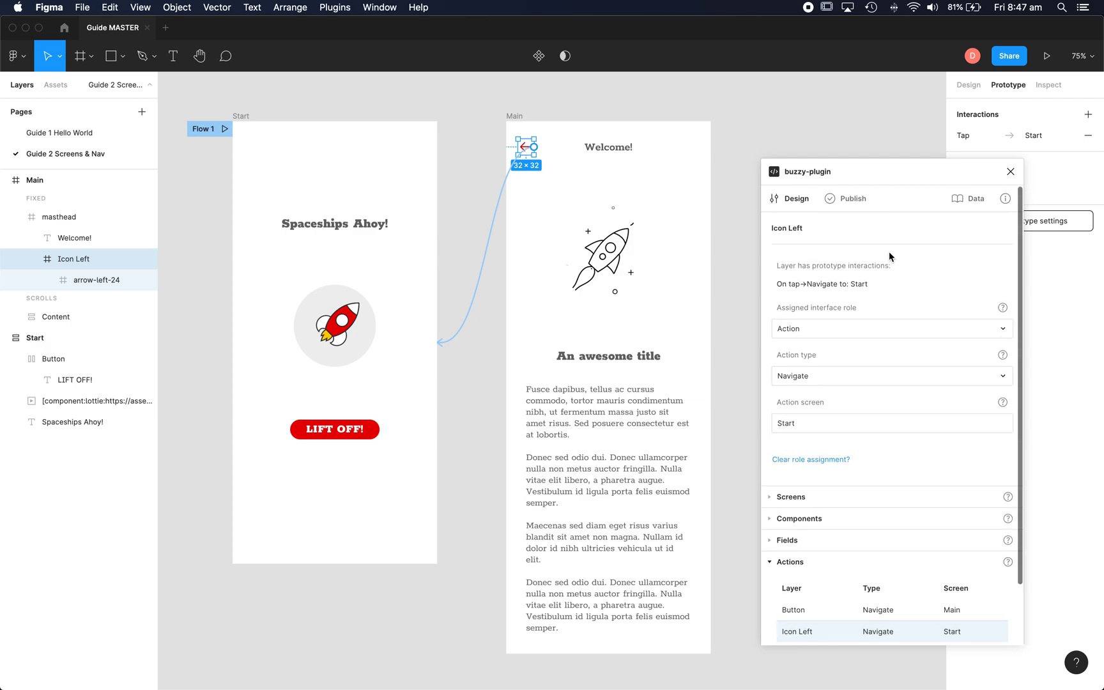
Name the app 'My app 847' in the Publish settings and convert the page into a Buzzy app.
left_click(848, 201)
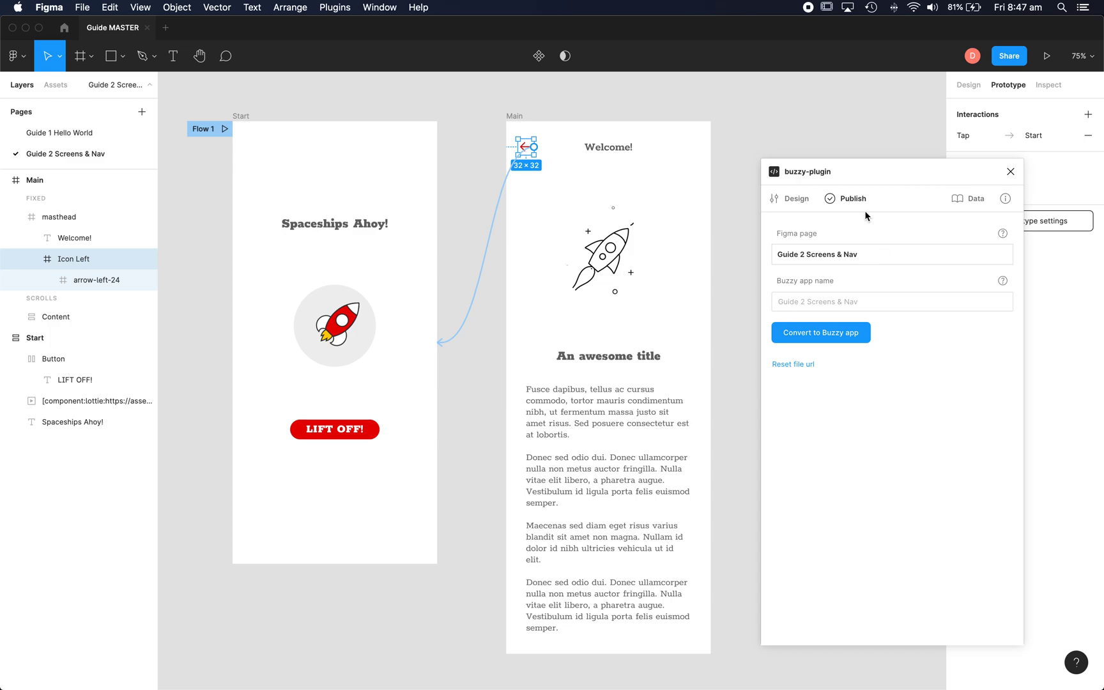
left_click(791, 200)
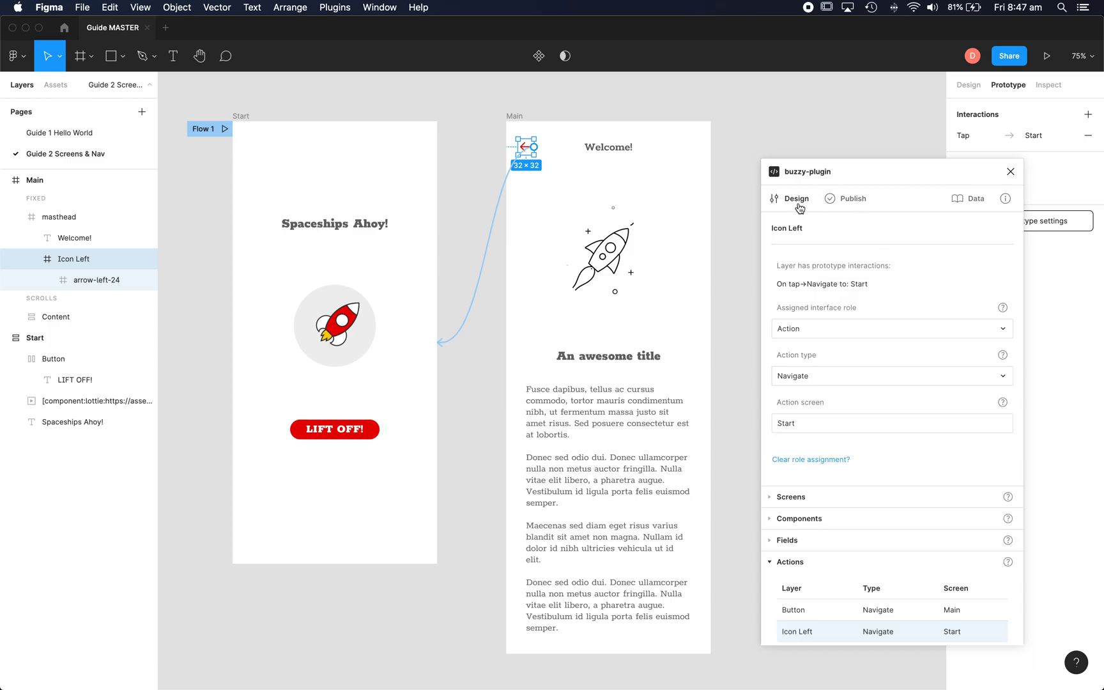
left_click(853, 201)
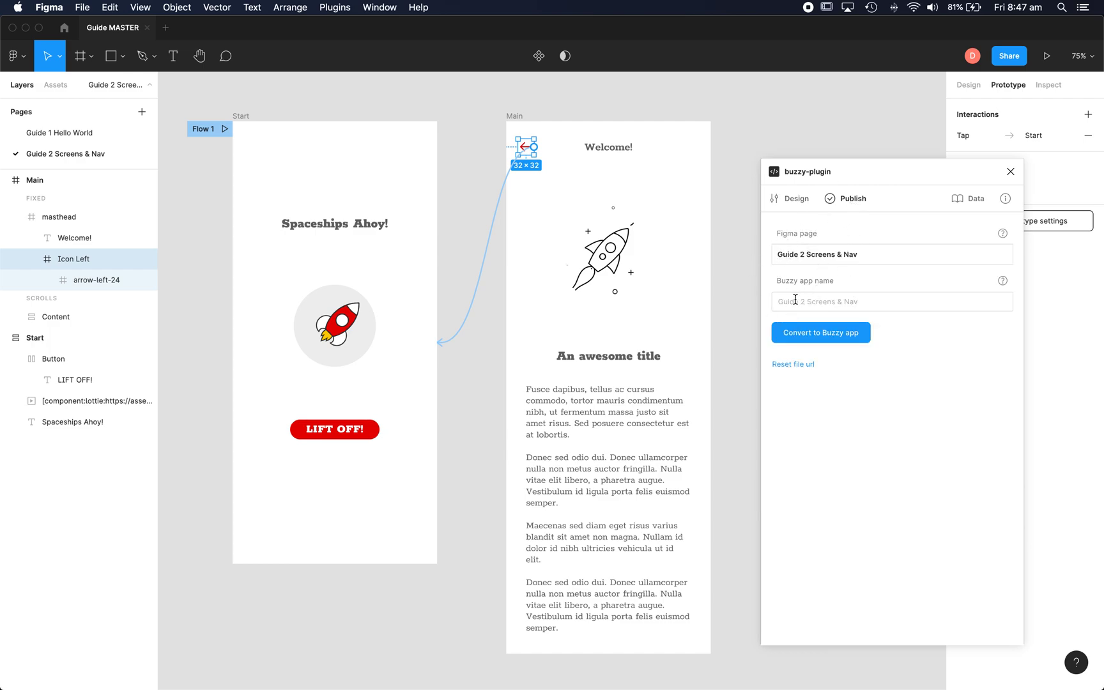
left_click(790, 300)
type("My app")
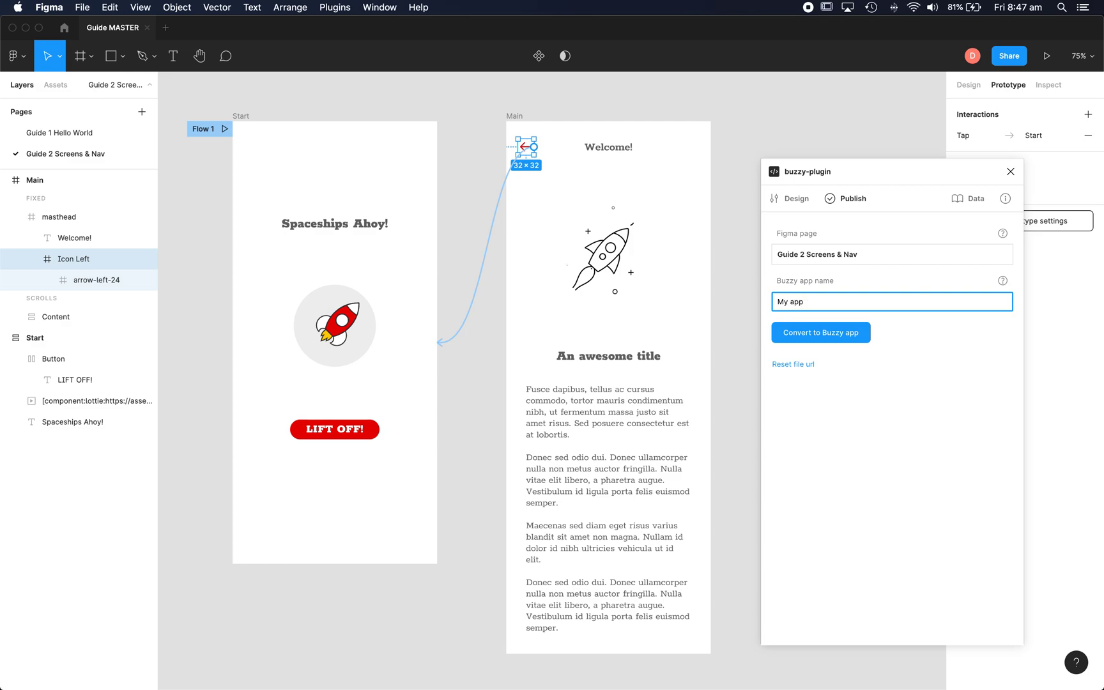
type(" 847")
left_click(802, 331)
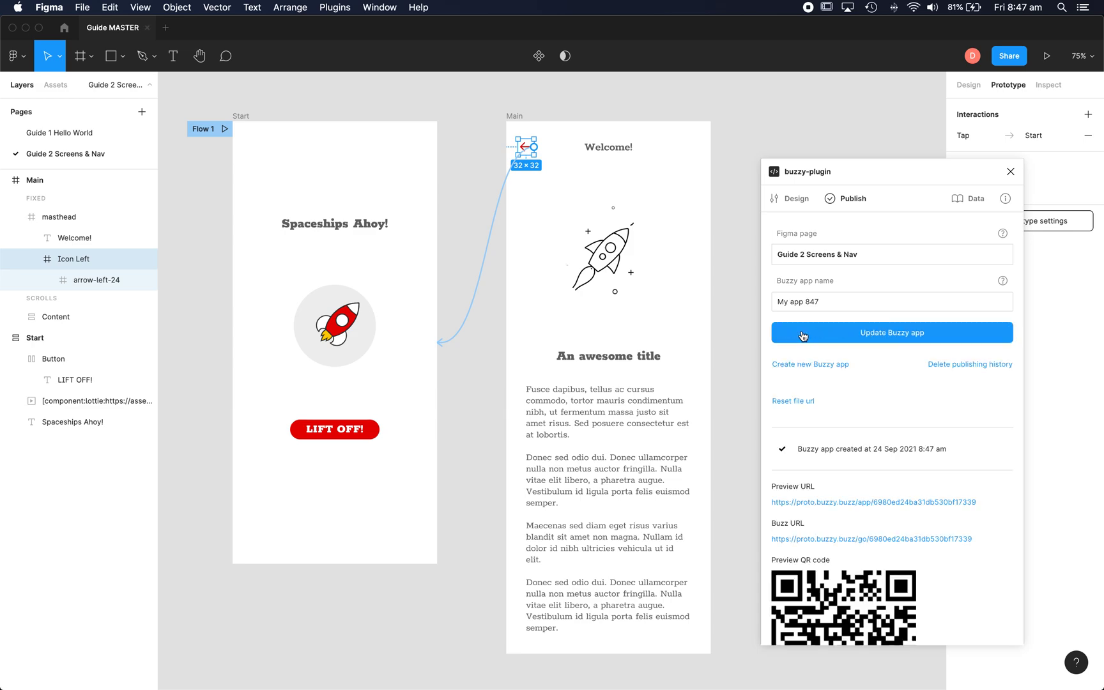
Scroll to the Preview URL, Buzz URL and QR code, and open the preview link in Chrome.
scroll(859, 400, "down", 2)
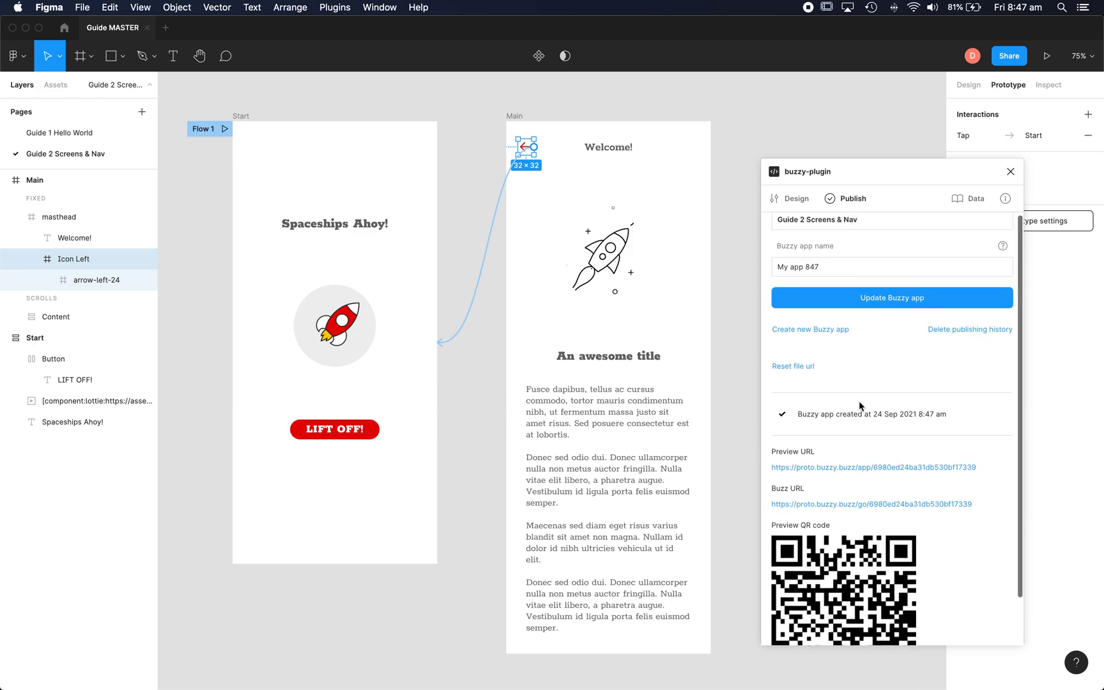
scroll(860, 400, "down", 2)
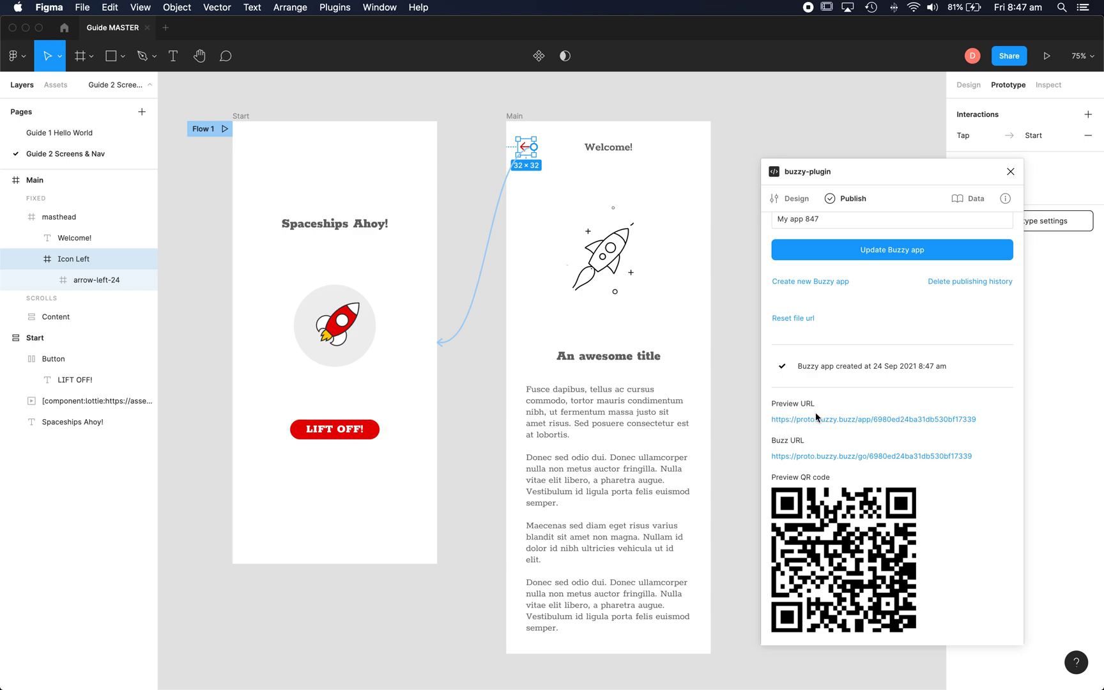
scroll(866, 420, "down", 1)
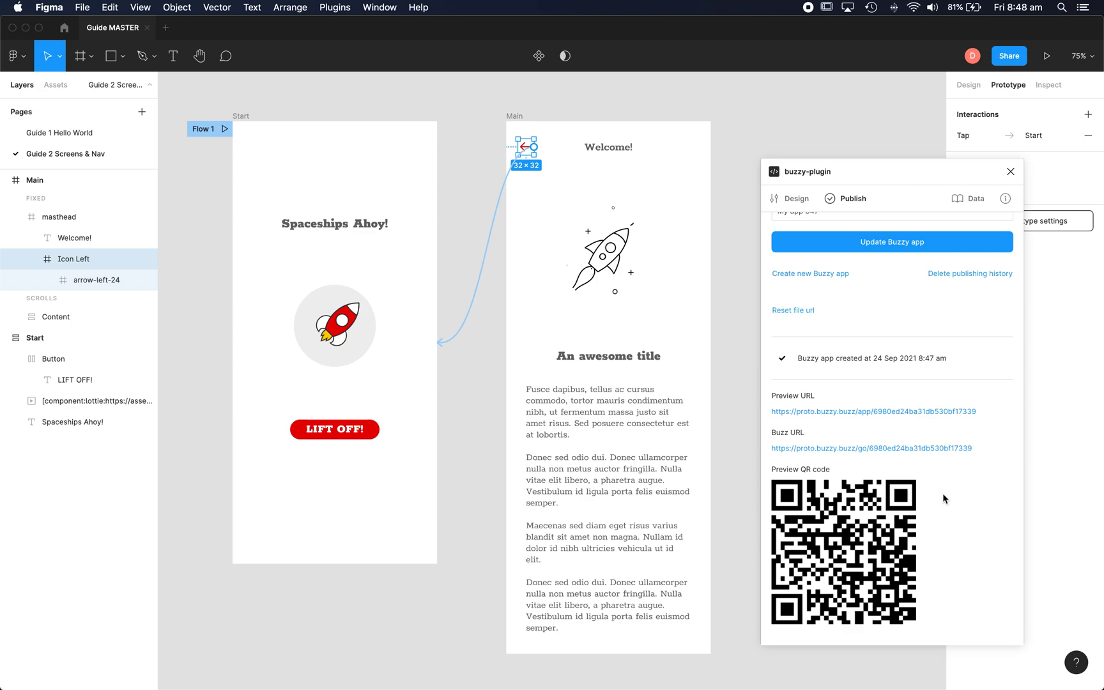
left_click(898, 412)
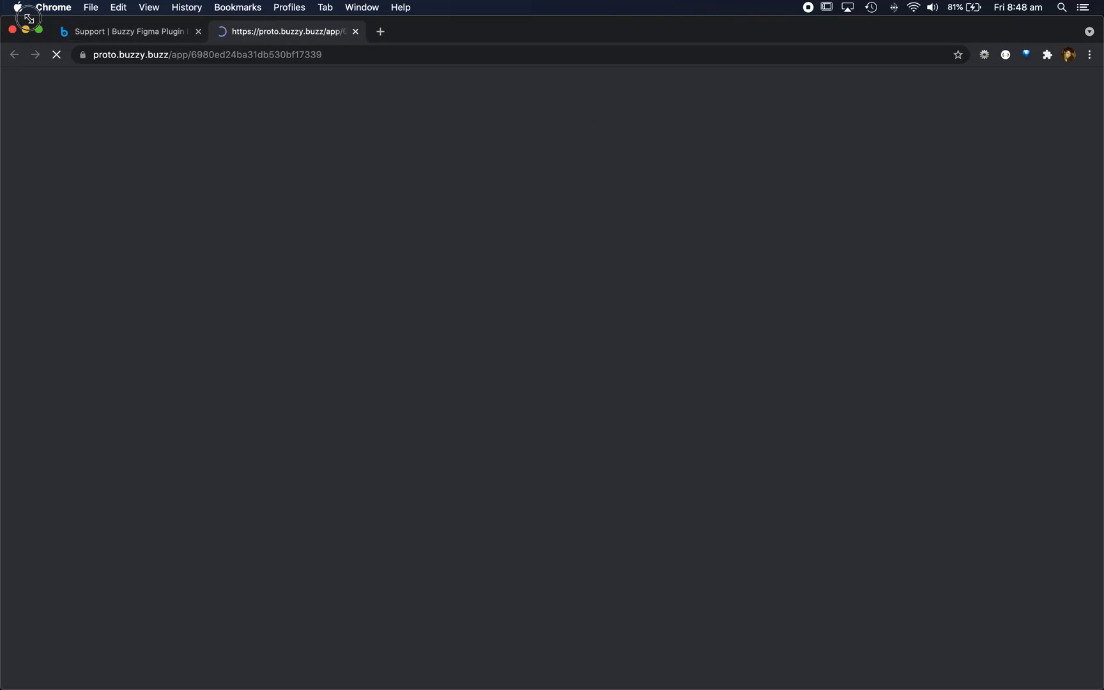
Shrink Chrome beside Figma and tap LIFT OFF! to reach the Main screen.
left_click_drag(4, 17, 616, 19)
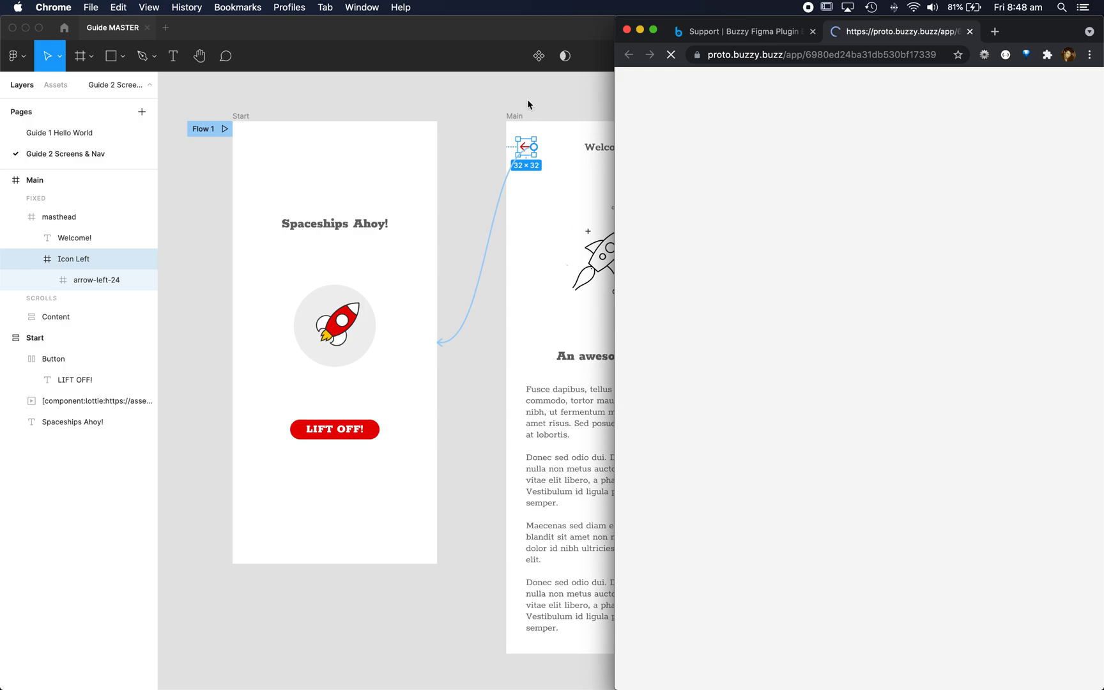
left_click_drag(613, 75, 646, 74)
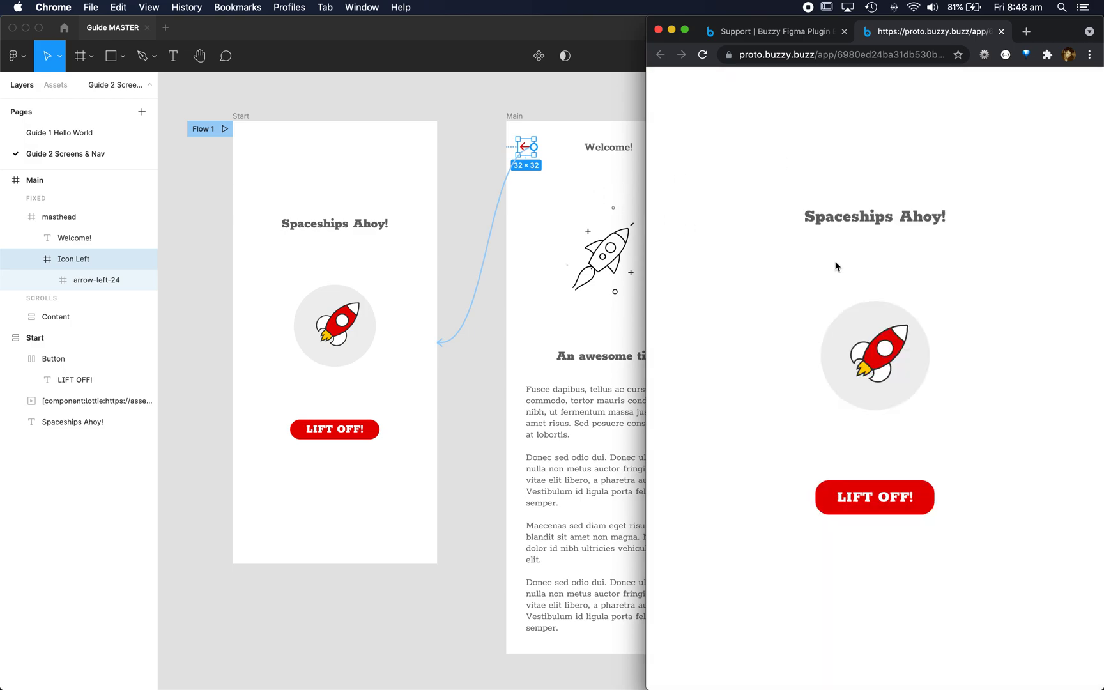
left_click(890, 499)
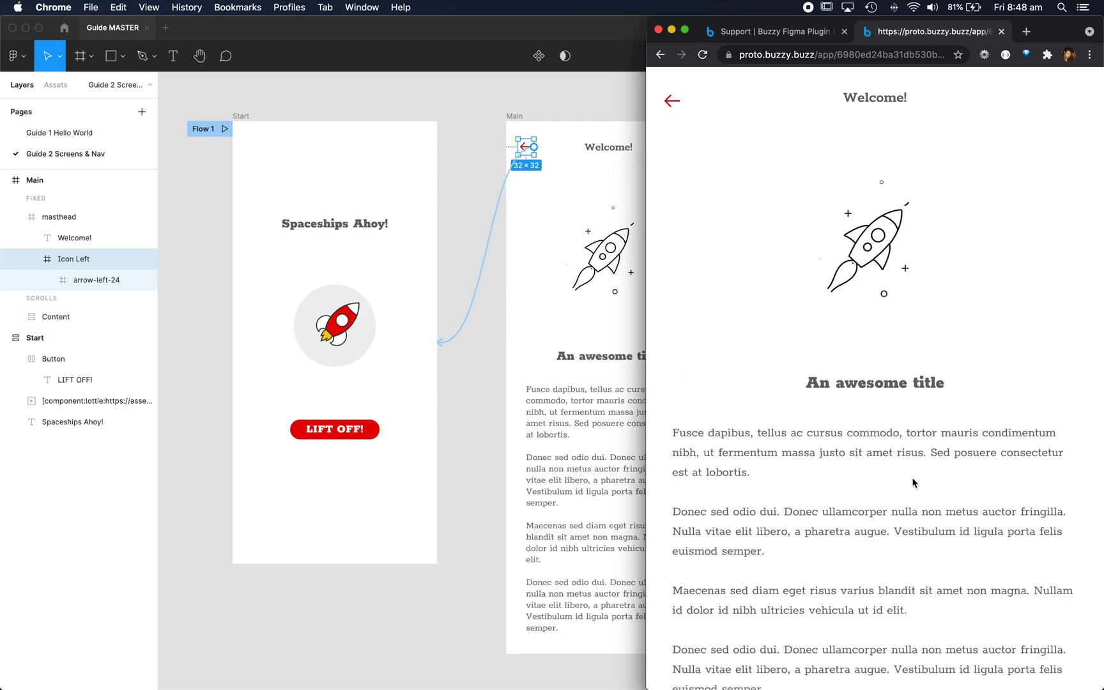
scroll(912, 483, "down", 2)
scroll(913, 483, "up", 2)
Narrow the preview to phone width and use the back arrow to return to Start.
left_click_drag(673, 207, 805, 188)
scroll(890, 338, "down", 2)
scroll(846, 433, "up", 2)
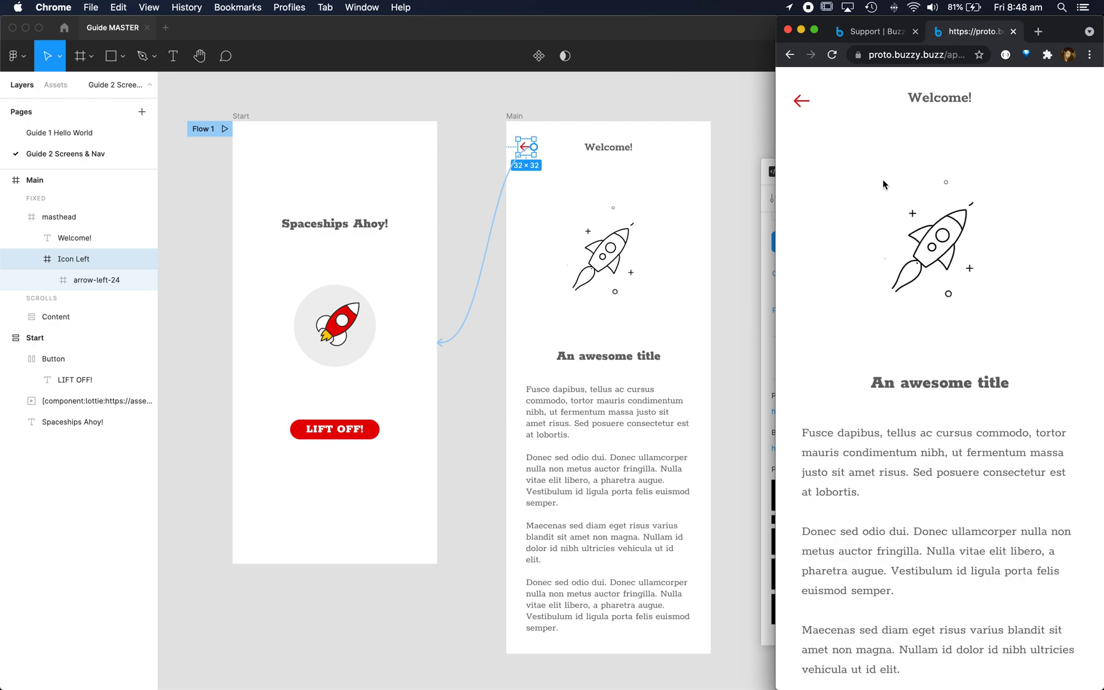
scroll(905, 378, "down", 2)
scroll(905, 378, "up", 2)
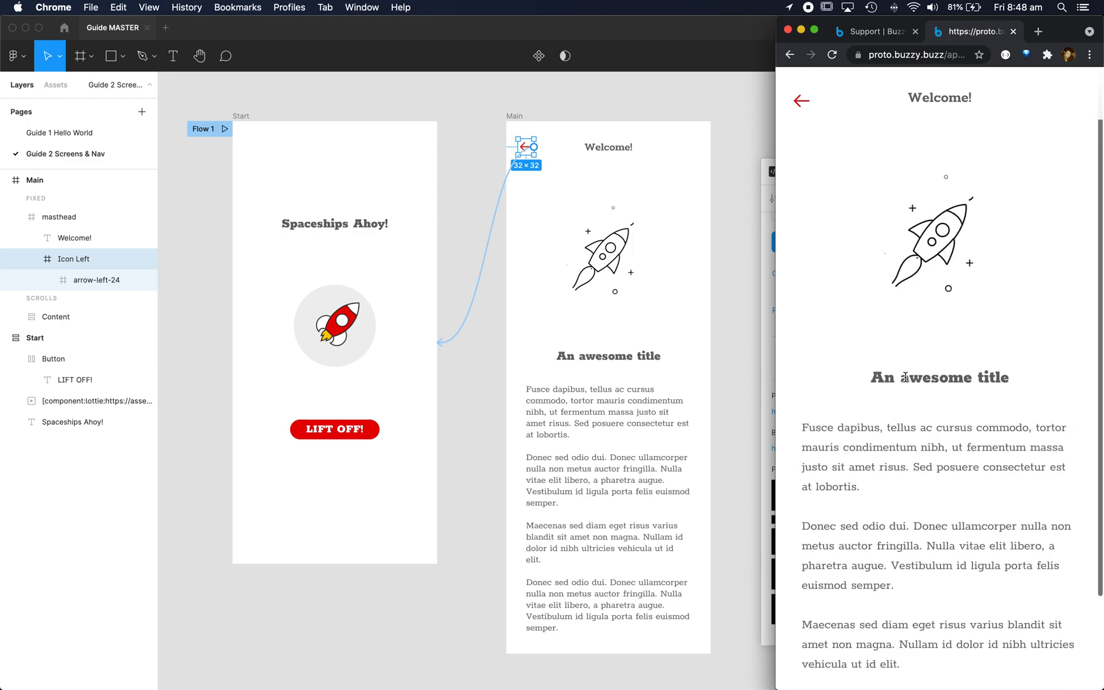
scroll(905, 377, "down", 5)
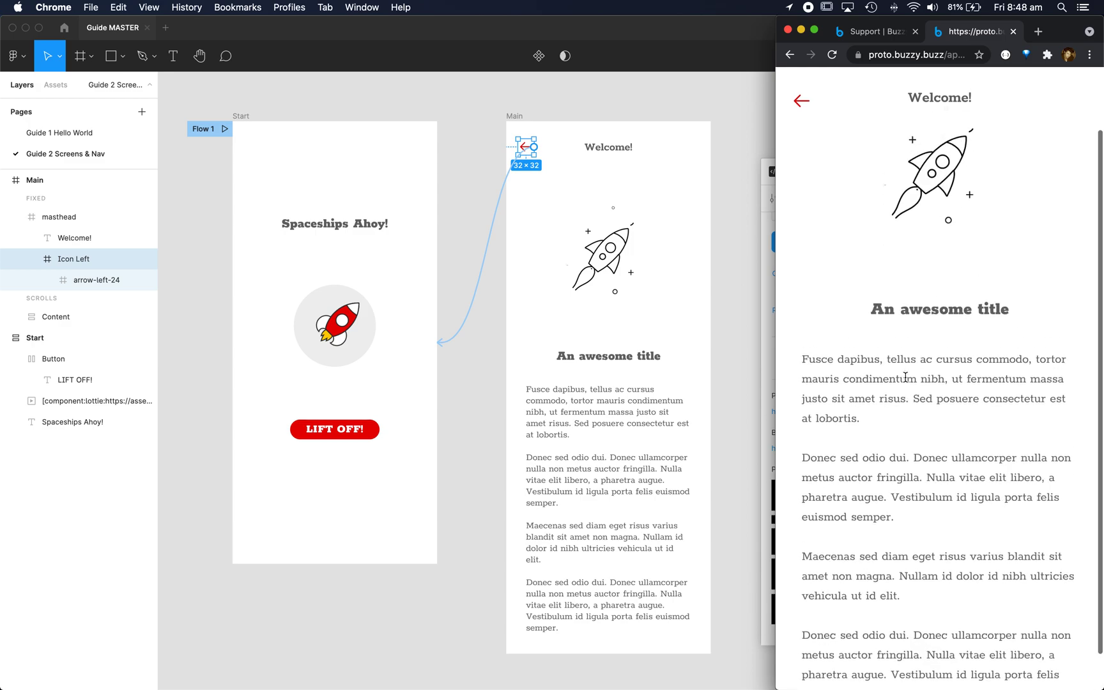
left_click(803, 104)
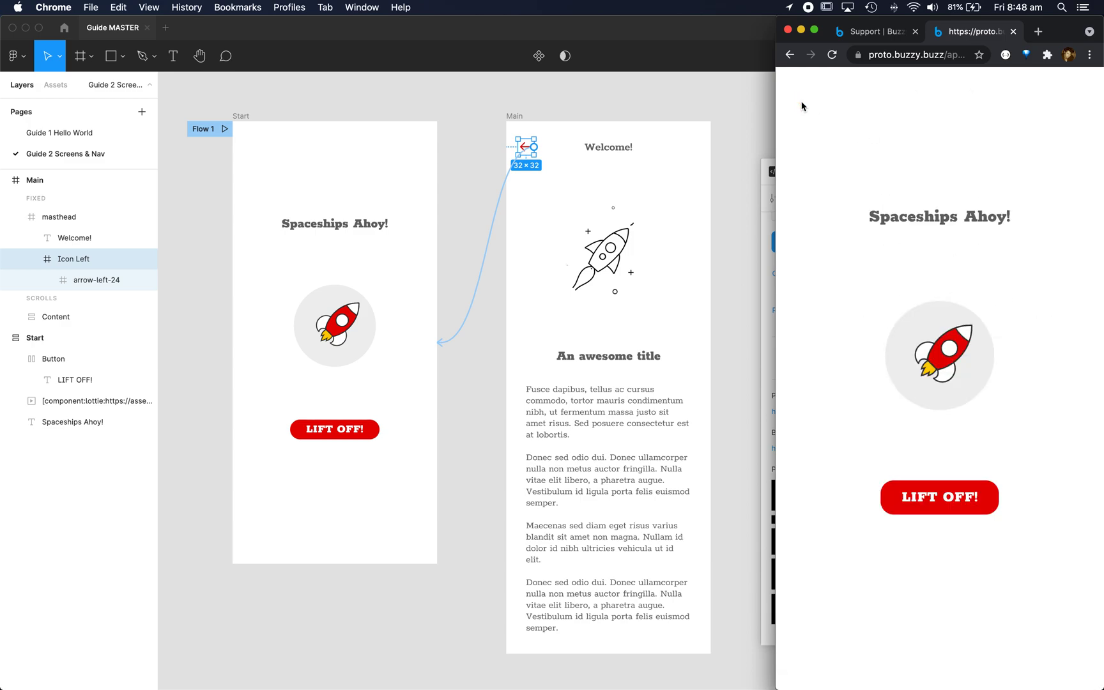
mouse_move(777, 165)
left_mouse_down()
mouse_move(513, 168)
mouse_move(505, 182)
mouse_move(776, 173)
left_mouse_up()
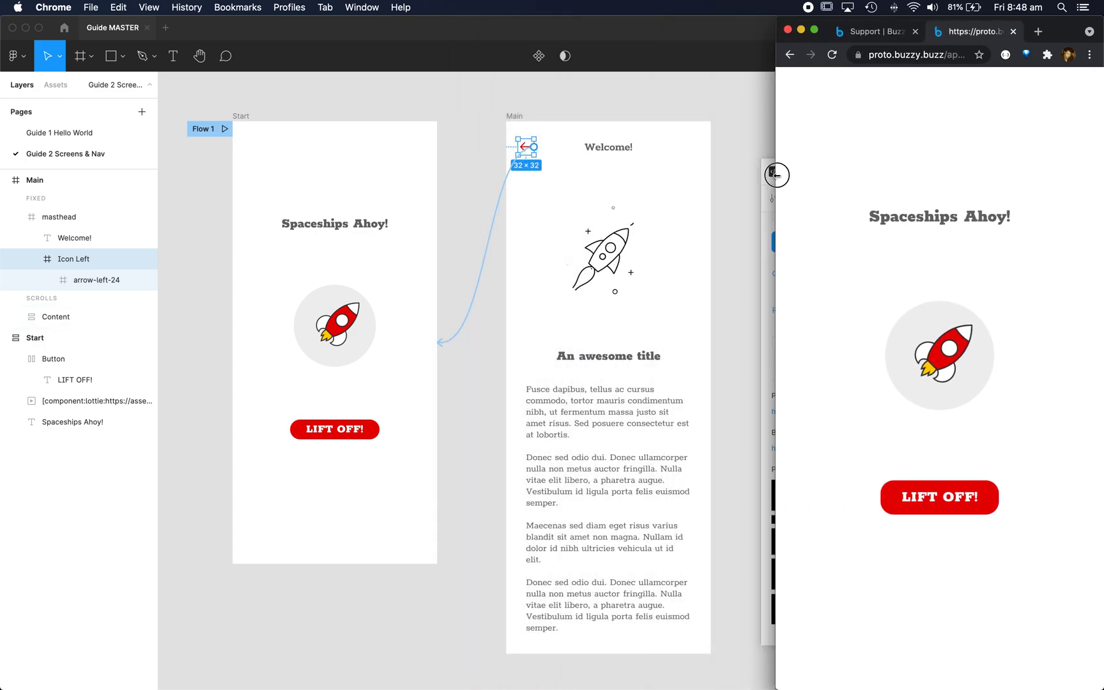